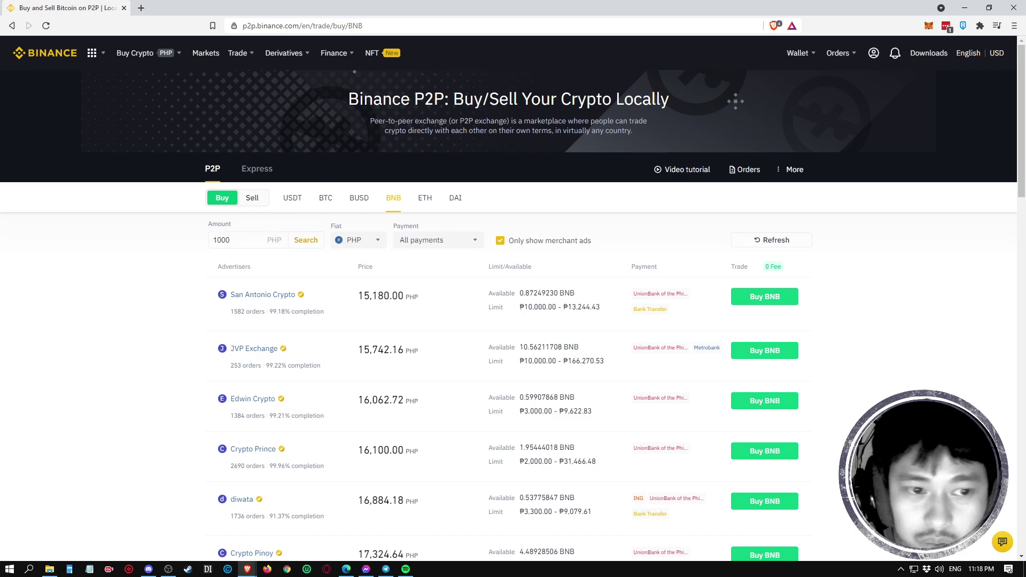
Set the offer list's Refresh option to Not now, turning off automatic refreshing
mouse_move(771, 239)
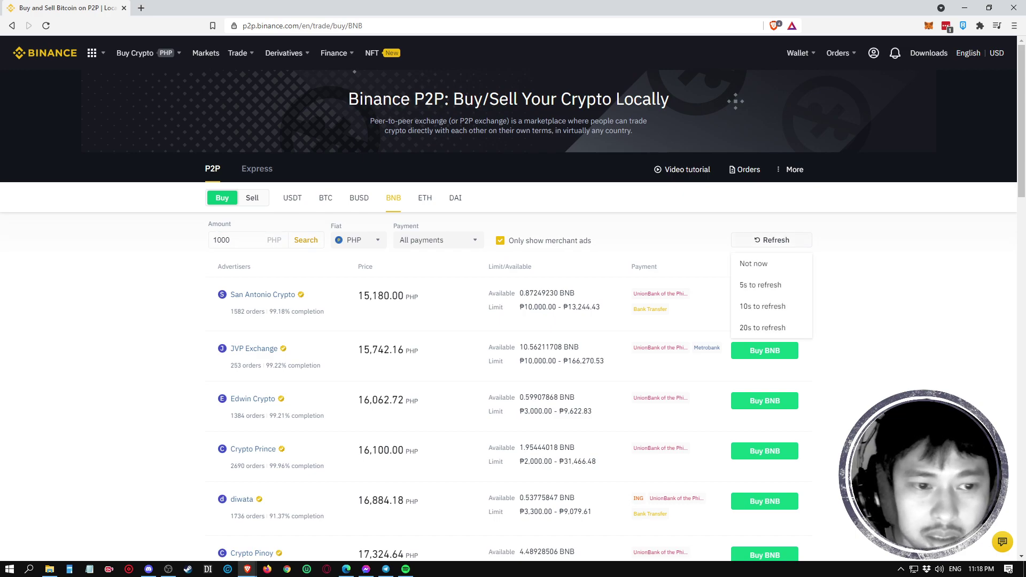
left_click(760, 285)
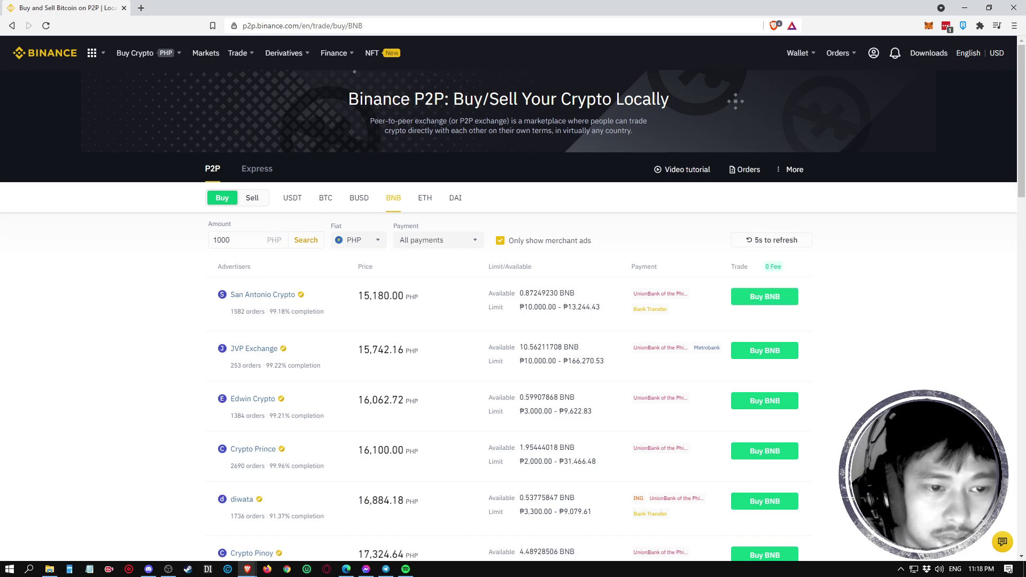
mouse_move(771, 239)
left_click(760, 262)
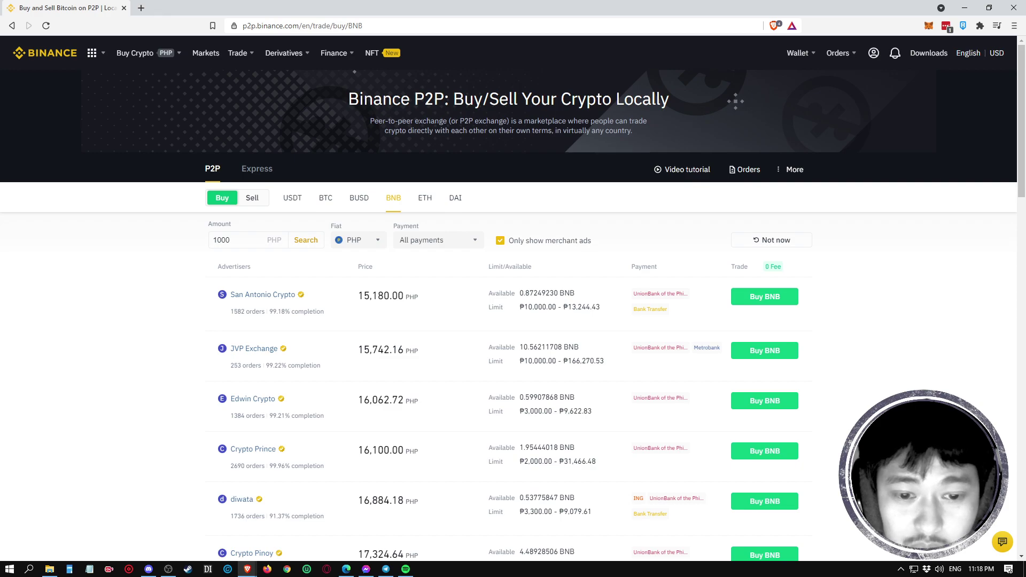
Filter the BNB offers to Gcash payment, leaving two merchant sellers
scroll(513, 299, "down", 1)
scroll(513, 299, "down", 2)
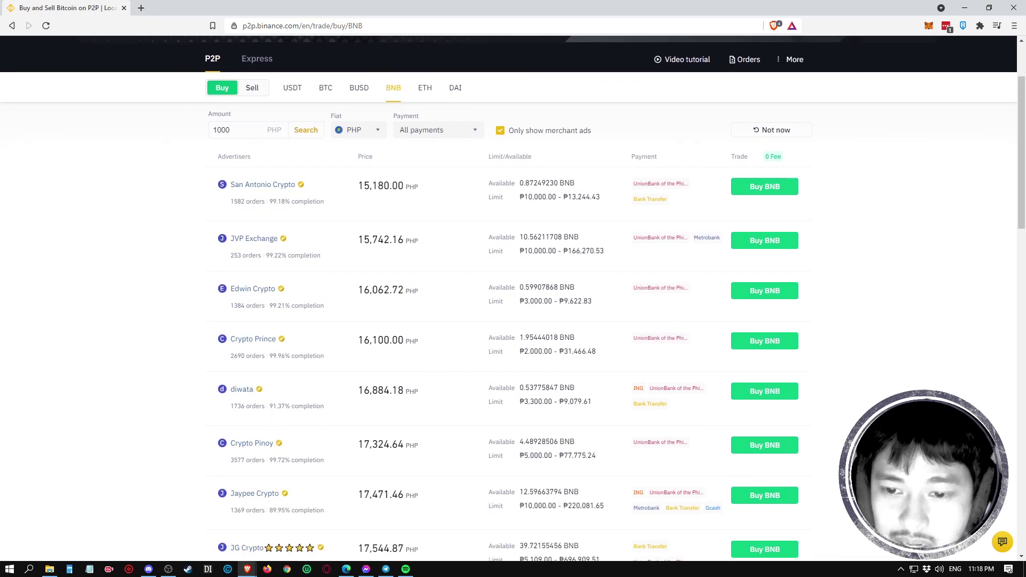
scroll(513, 299, "up", 3)
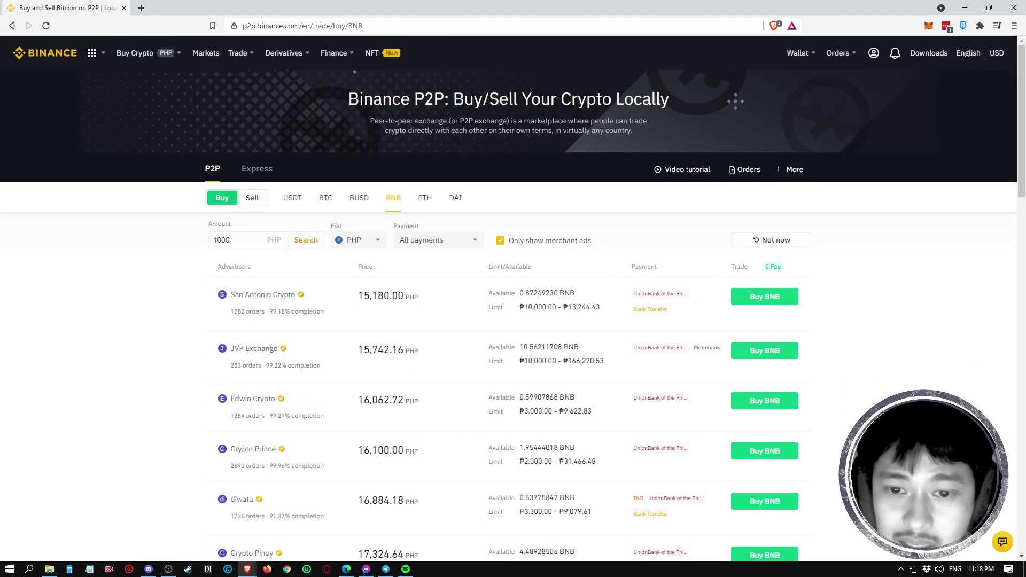
left_click(437, 240)
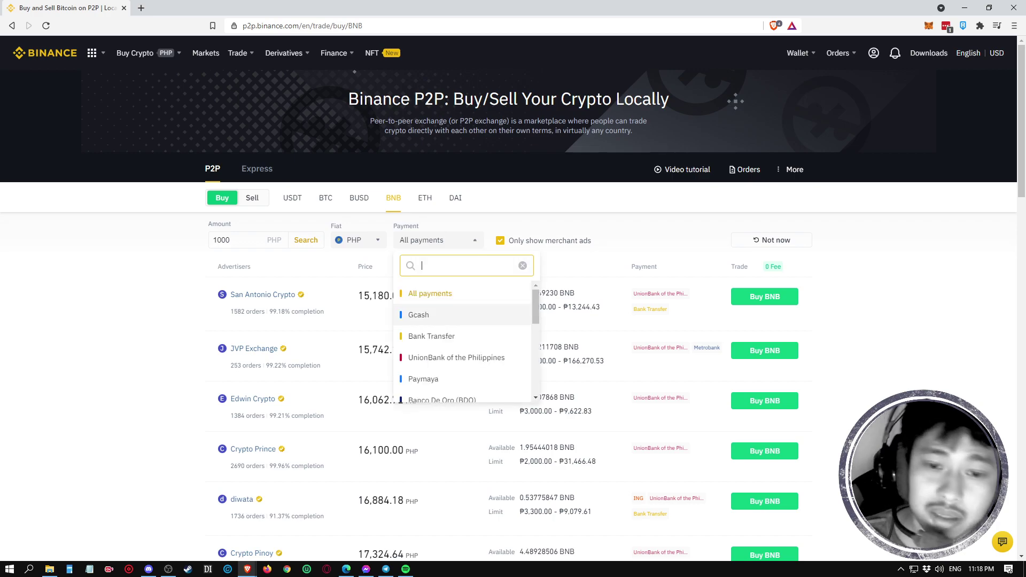
key("Down")
key("Down")
key("Down")
key("Down")
key("Down")
key("Down")
key("Down")
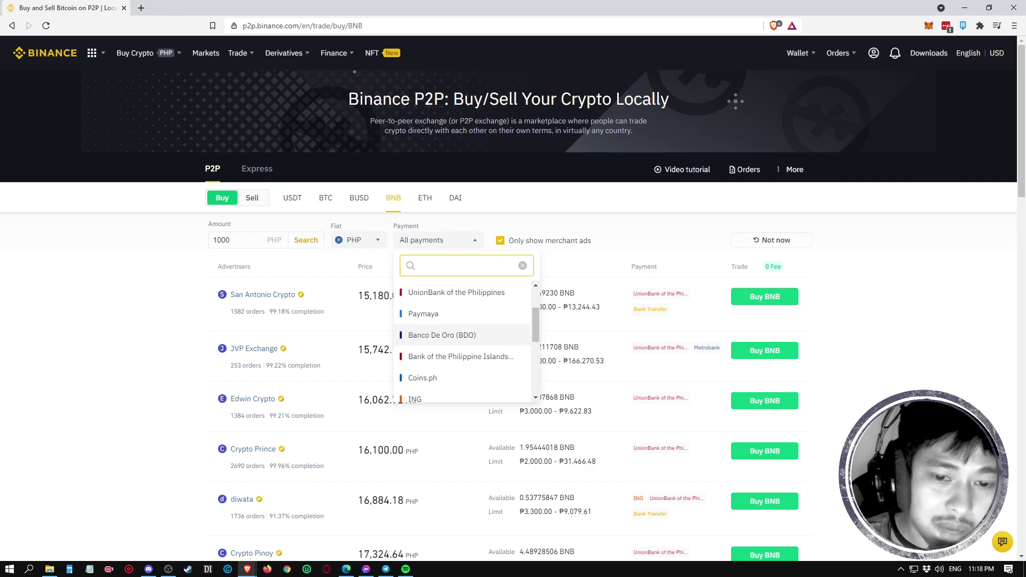
key("Down")
key("Down")
key("Down")
key("Down")
key("Down")
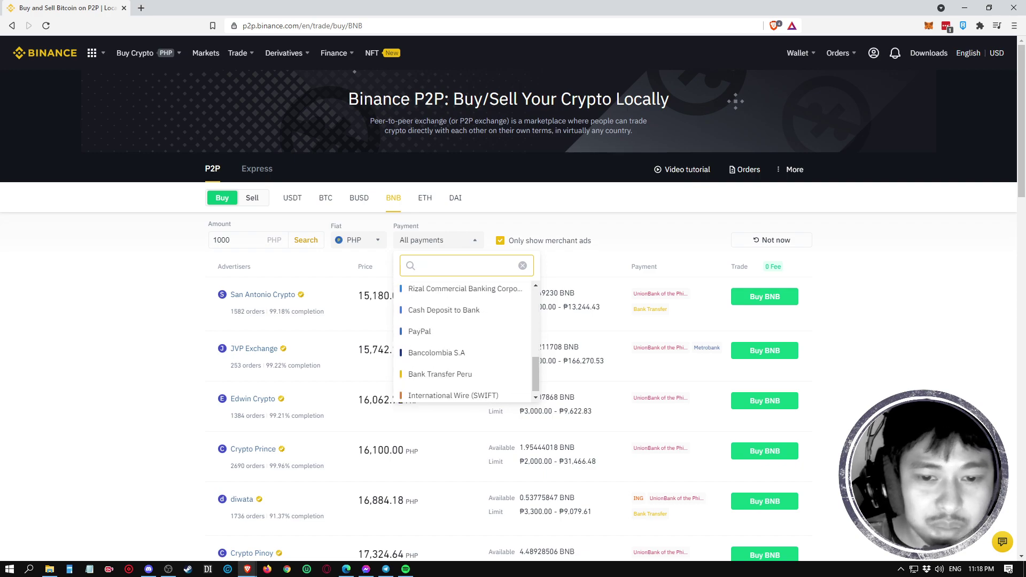
key("Down")
key("Down")
key("Down")
key("Up")
key("Up")
key("Up")
key("Up")
key("Up")
key("Up")
key("Up")
key("Up")
key("Up")
key("Up")
key("Up")
key("Up")
key("Up")
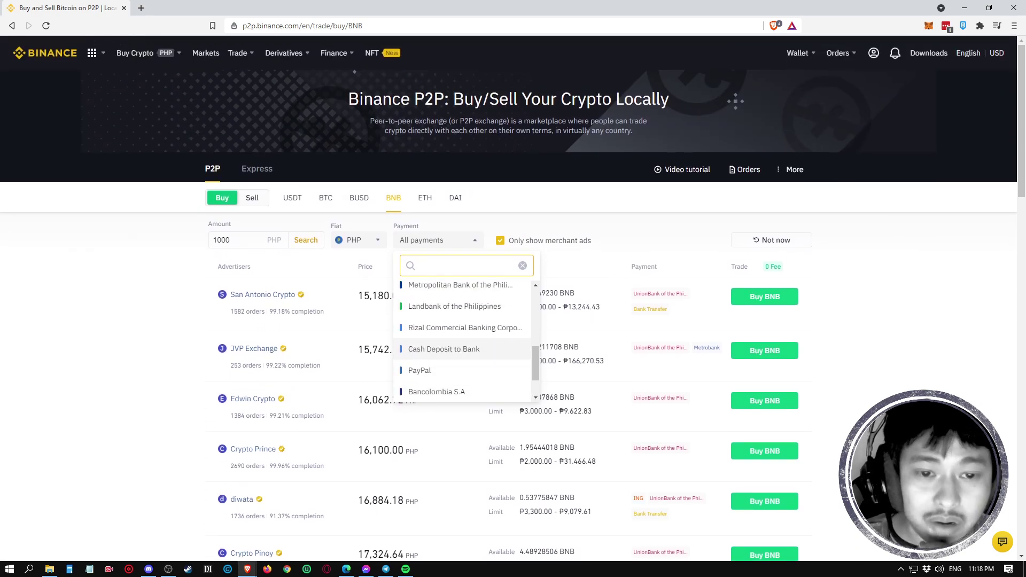
key("Up")
key("Up")
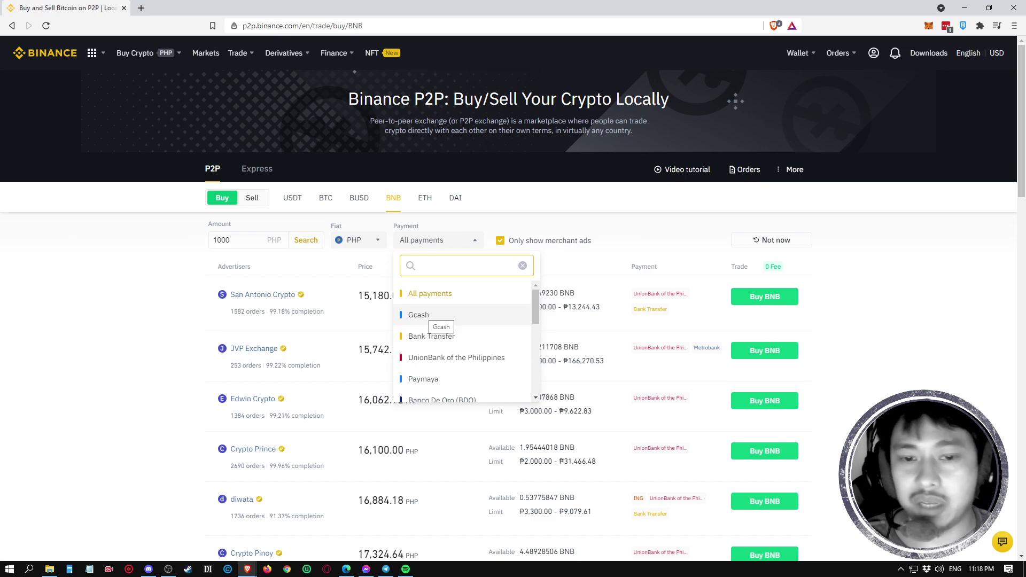
key("Return")
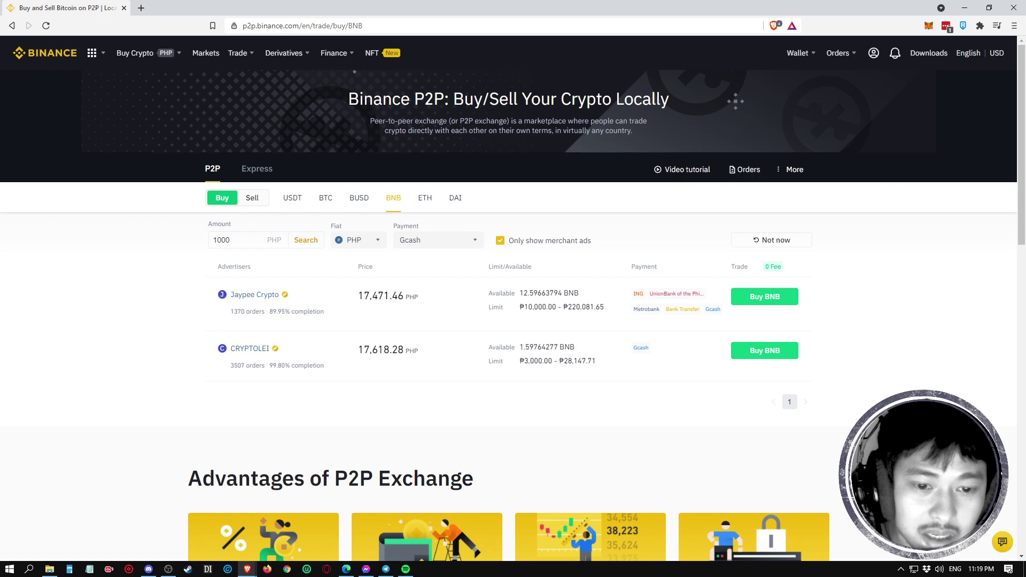
left_click_drag(519, 361, 596, 361)
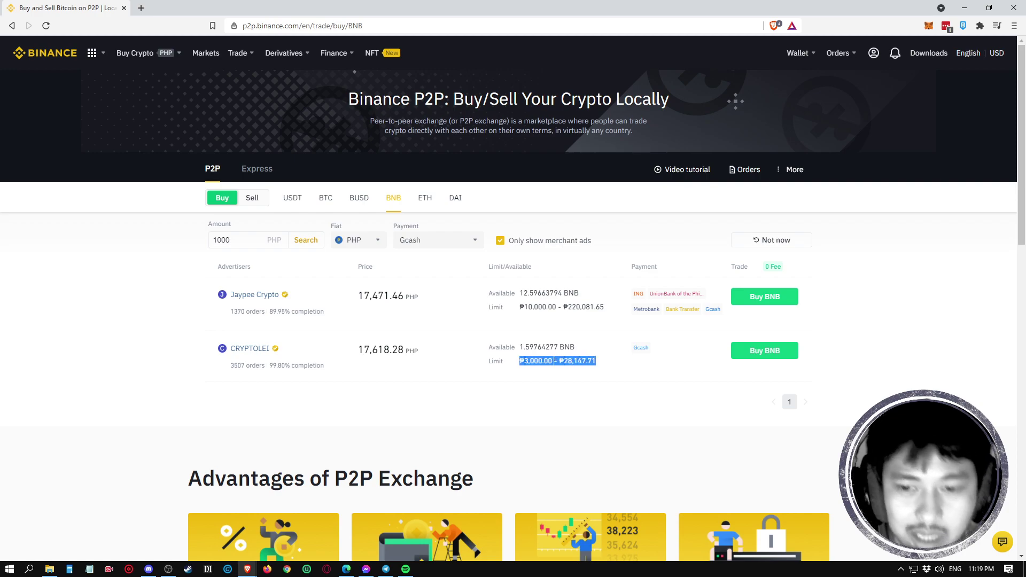
left_click(641, 366)
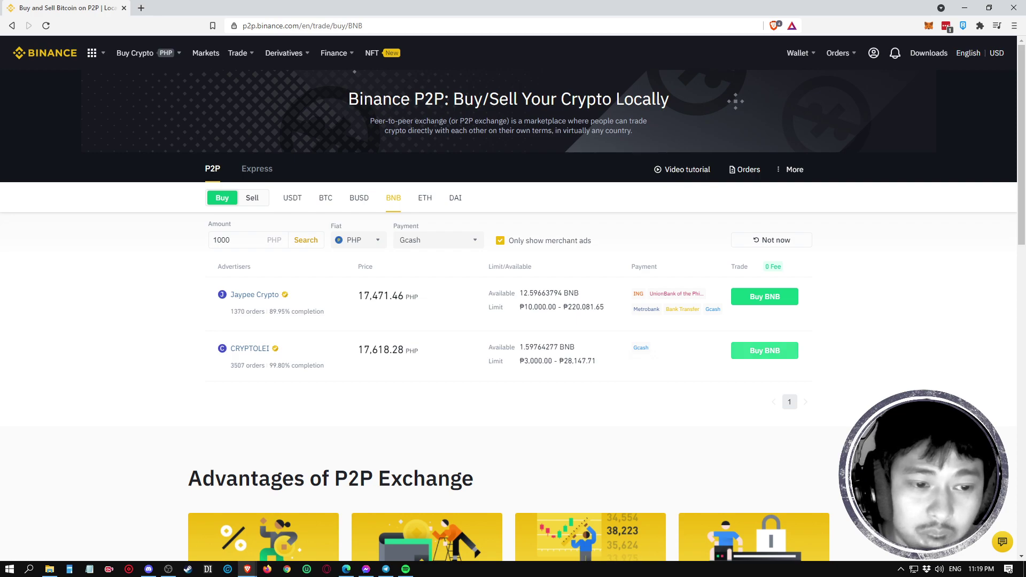
left_click(765, 350)
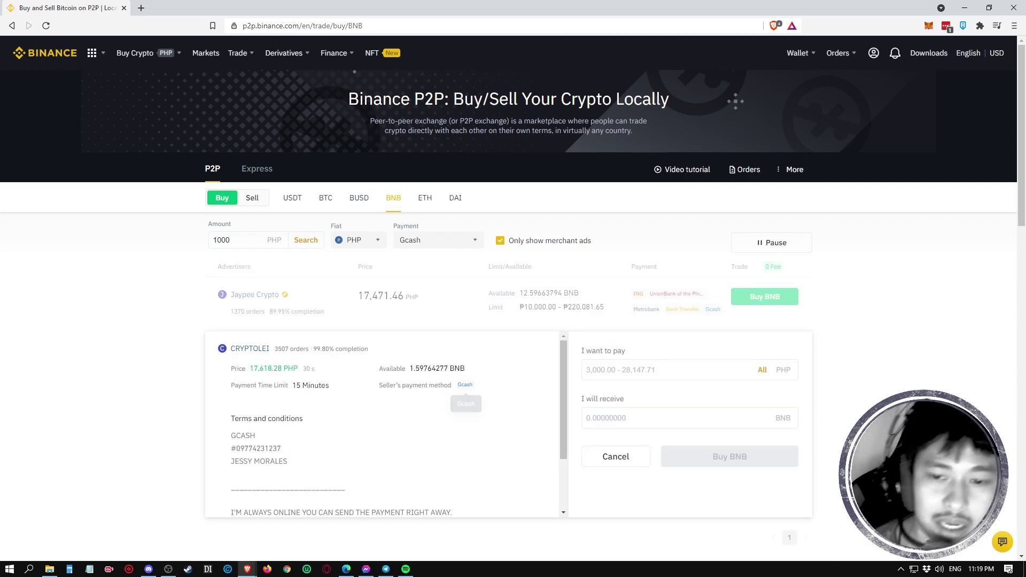
scroll(382, 422, "down", 1)
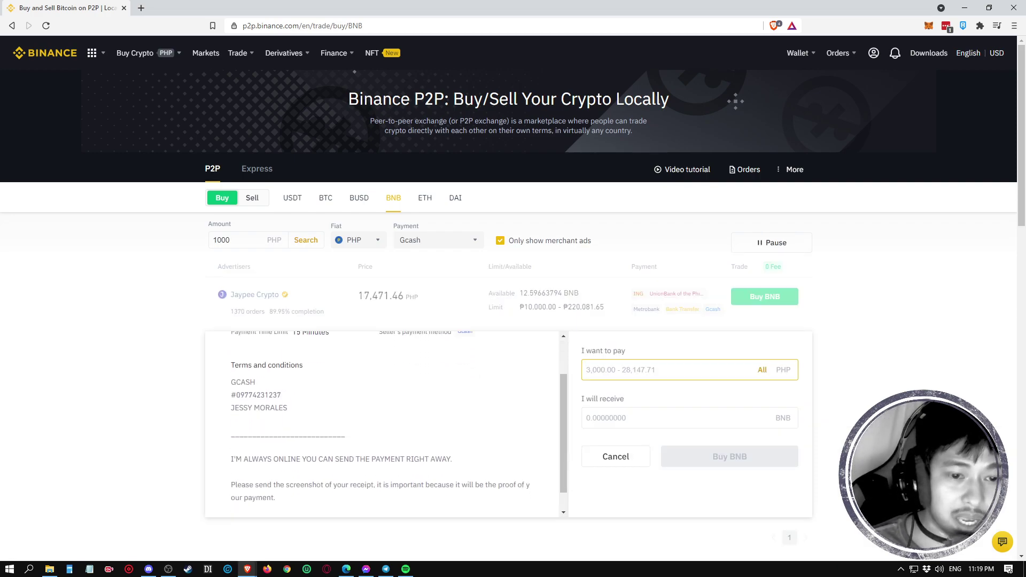
type("3000")
key("Escape")
scroll(764, 320, "down", 1)
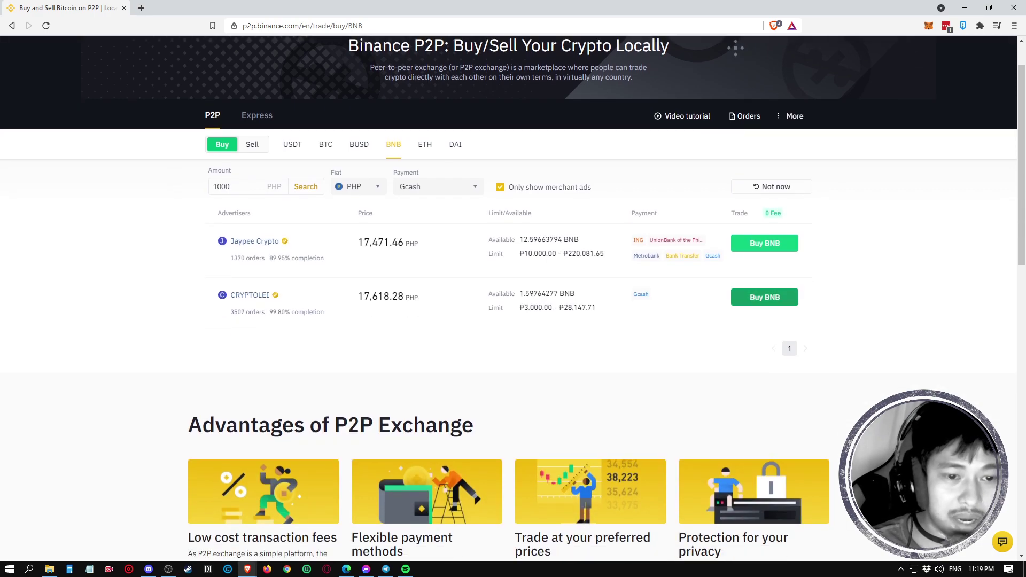
left_click(764, 297)
type("3000")
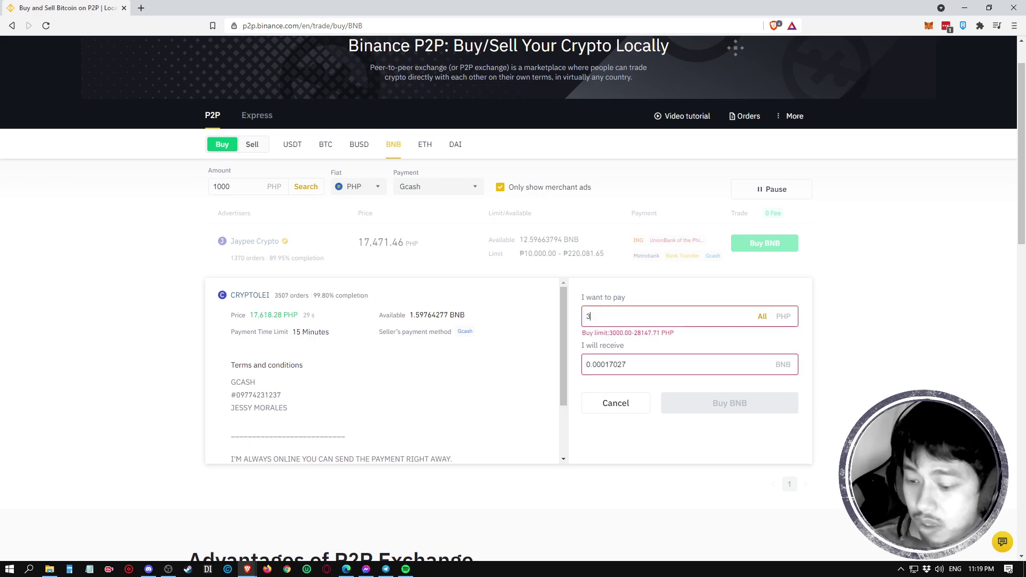
left_click(625, 365)
key("ctrl+a")
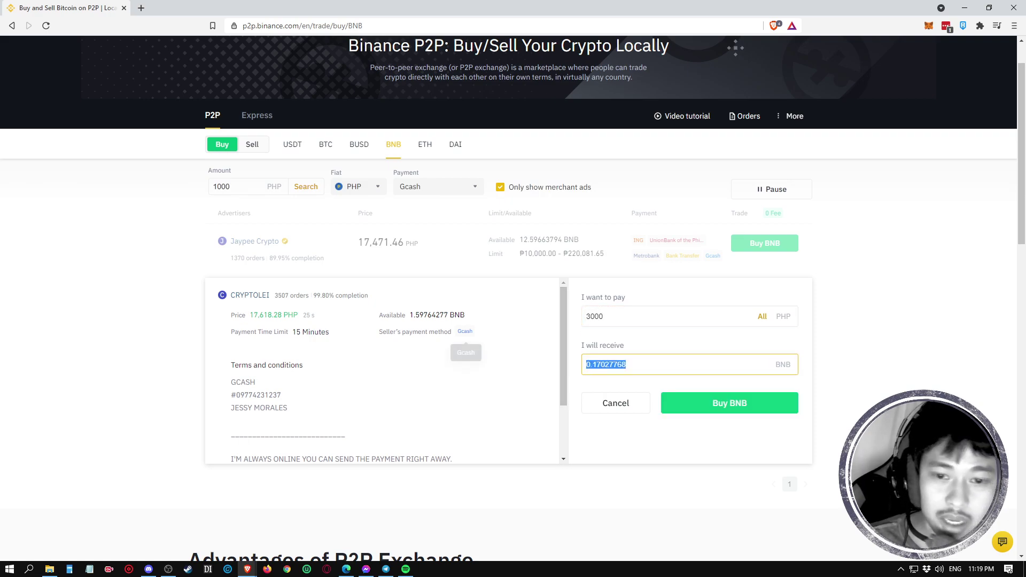
scroll(395, 369, "down", 3)
scroll(395, 368, "up", 3)
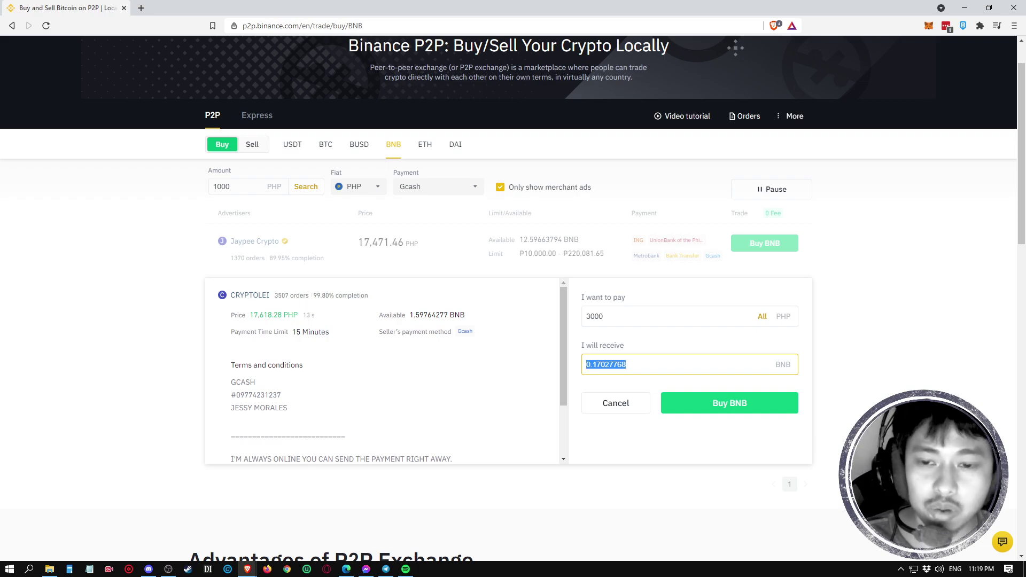
scroll(382, 369, "down", 2)
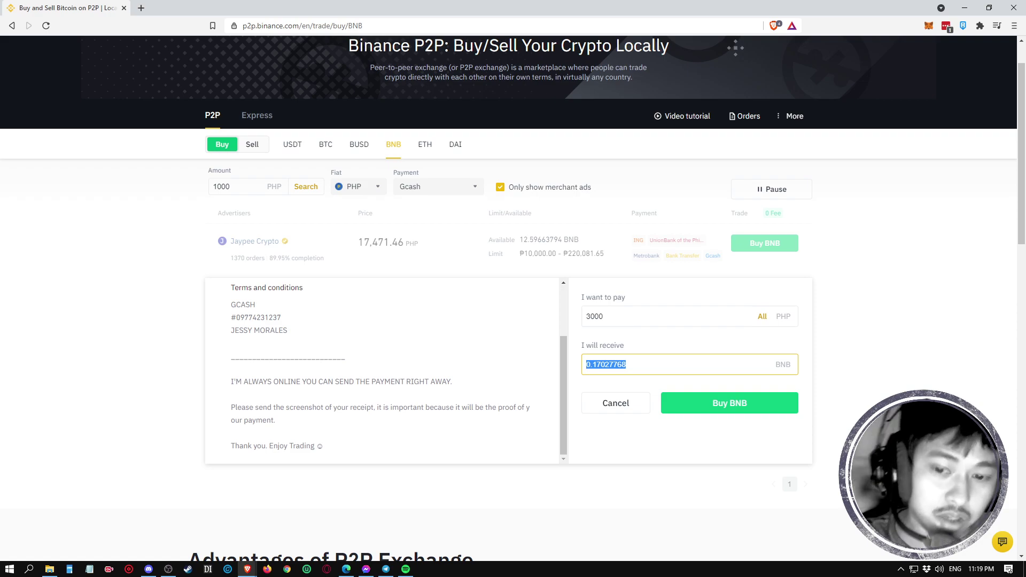
left_click_drag(275, 420, 231, 381)
left_click_drag(275, 420, 231, 382)
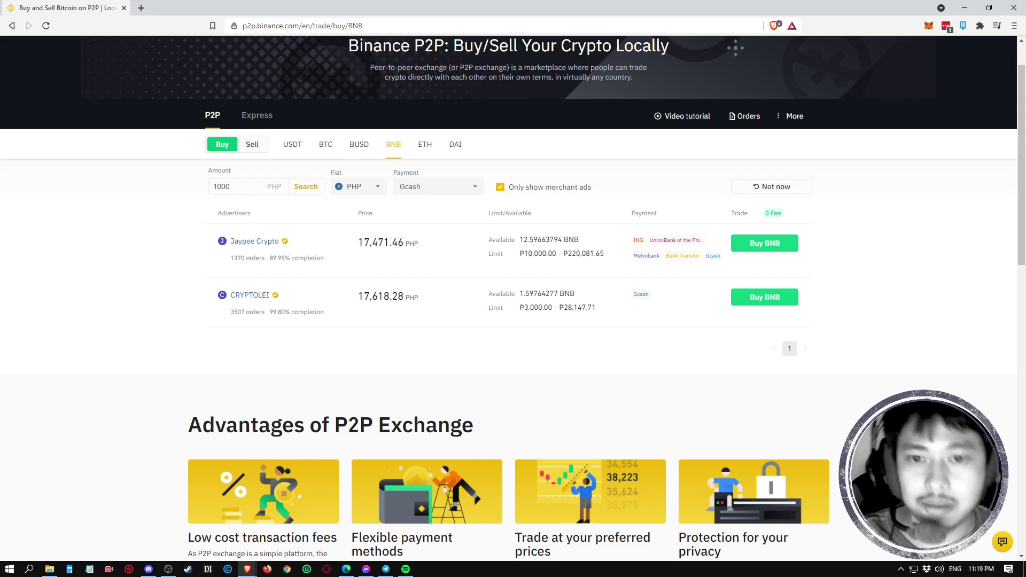
scroll(135, 52, "up", 1)
Leave P2P trading for the Buy Crypto with credit/debit card page
mouse_move(134, 52)
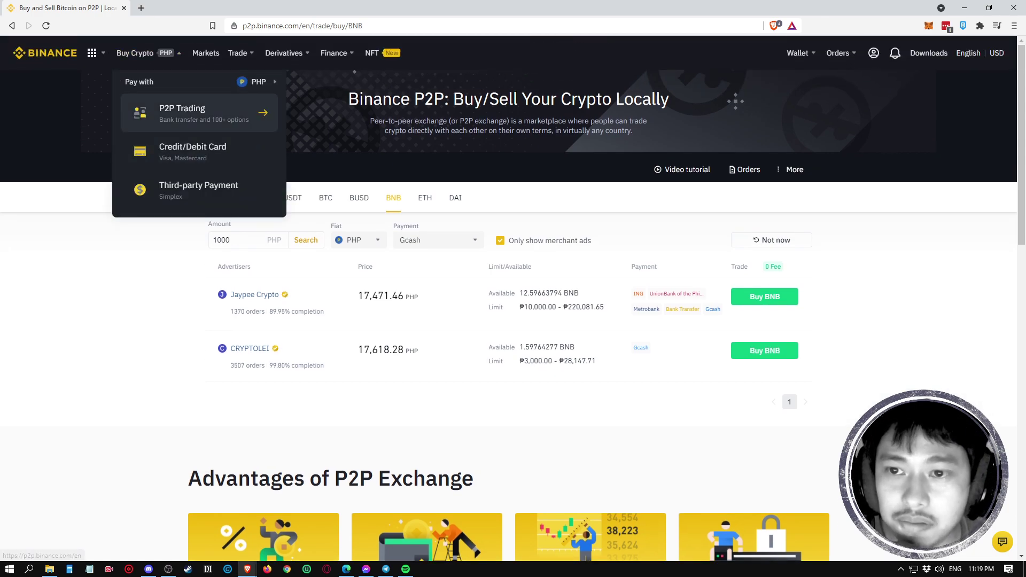
left_click(181, 111)
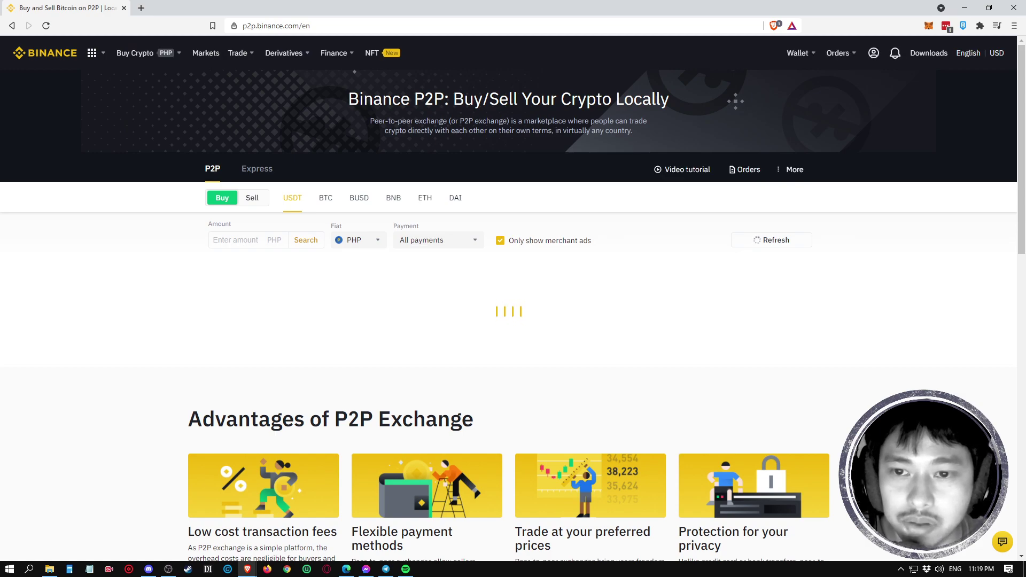
mouse_move(135, 53)
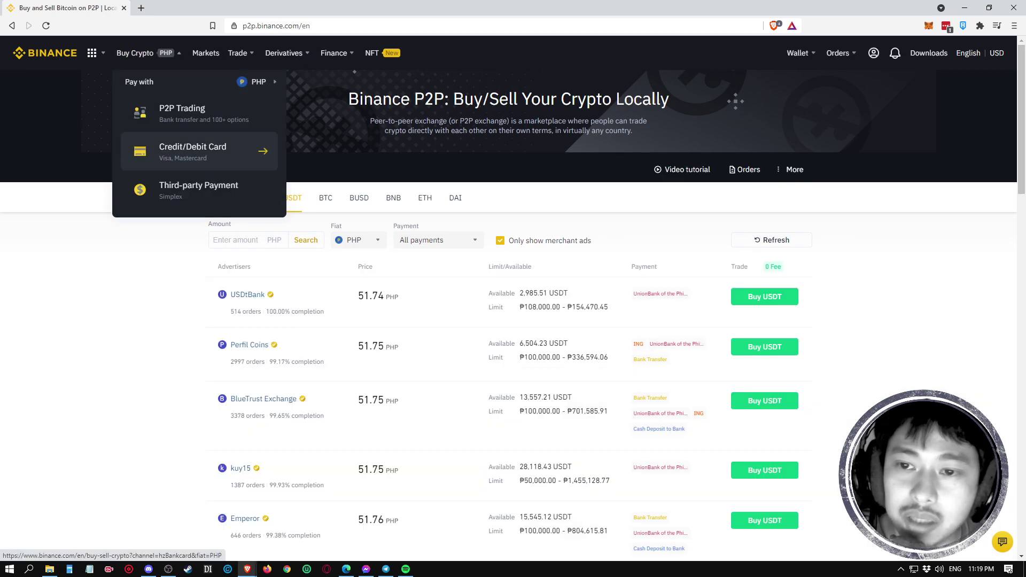
left_click(192, 151)
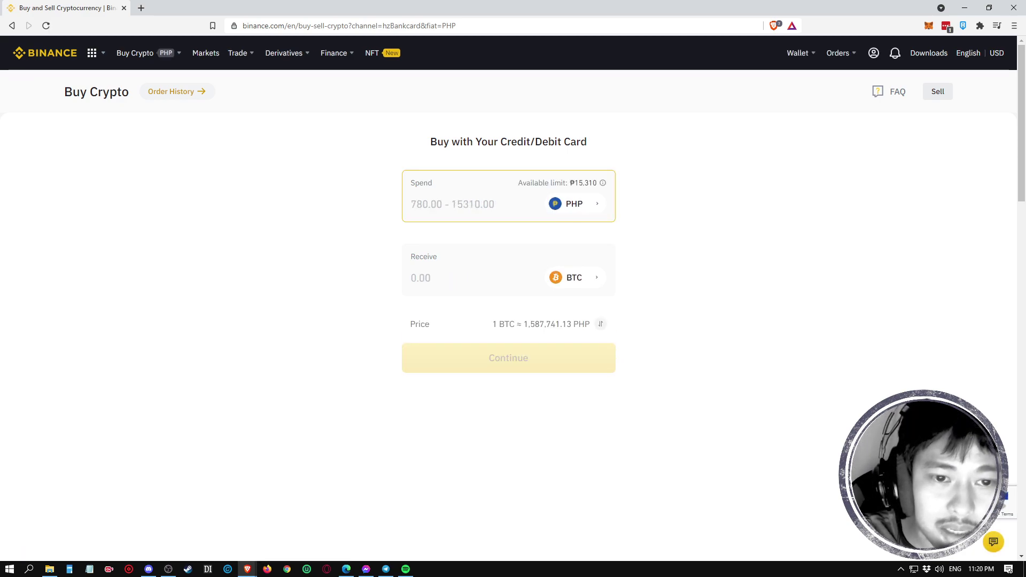
Spend 780 PHP on BNB (0.052734 BNB) and continue to card payment
left_click(574, 203)
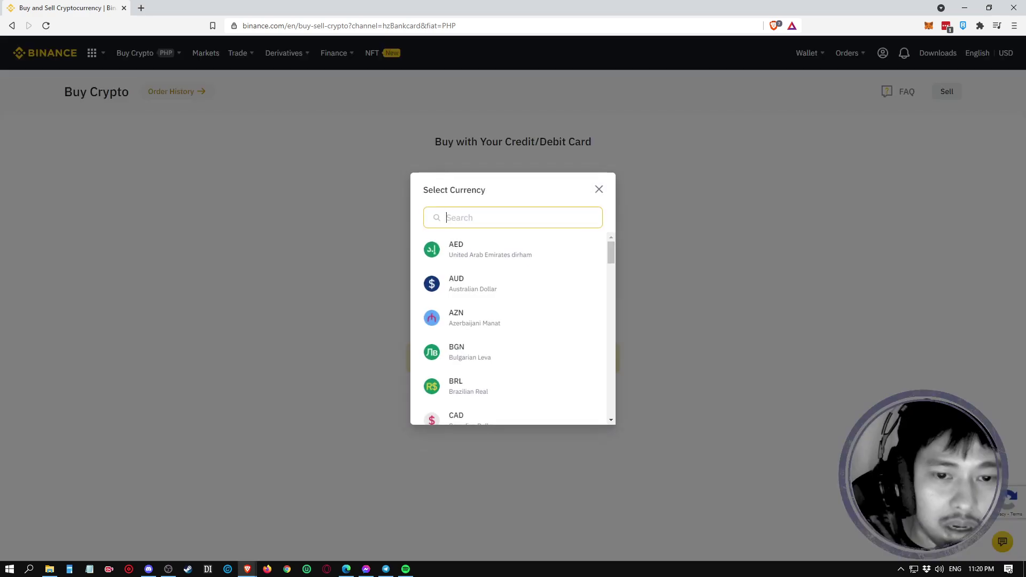
key("Escape")
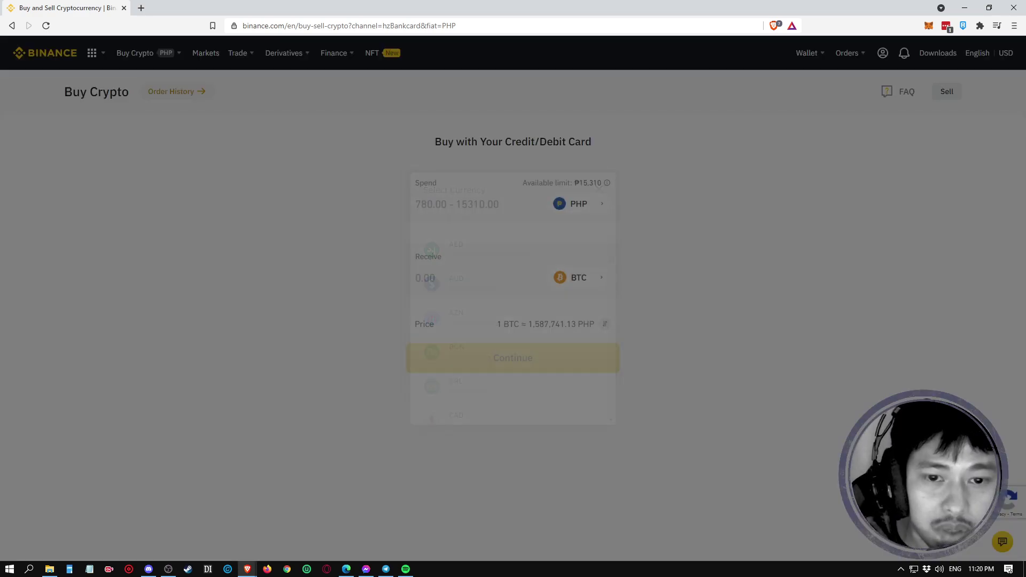
left_click(557, 277)
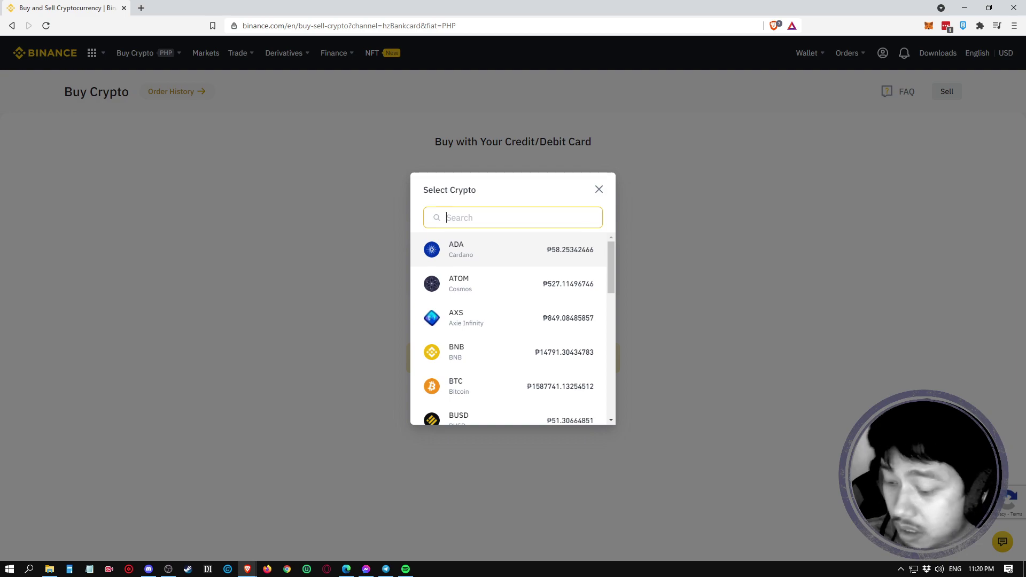
type("BN")
key("Escape")
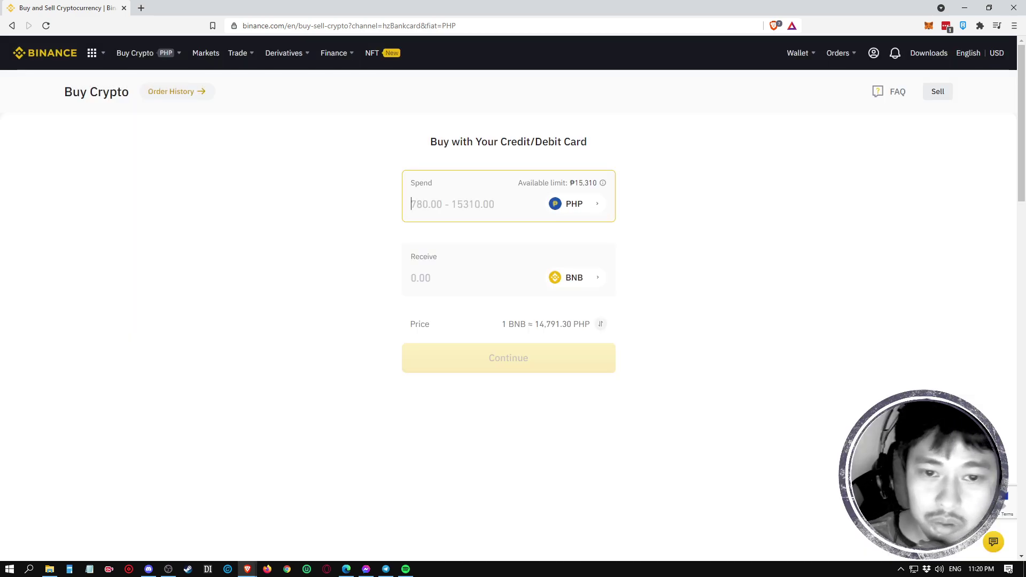
type("780")
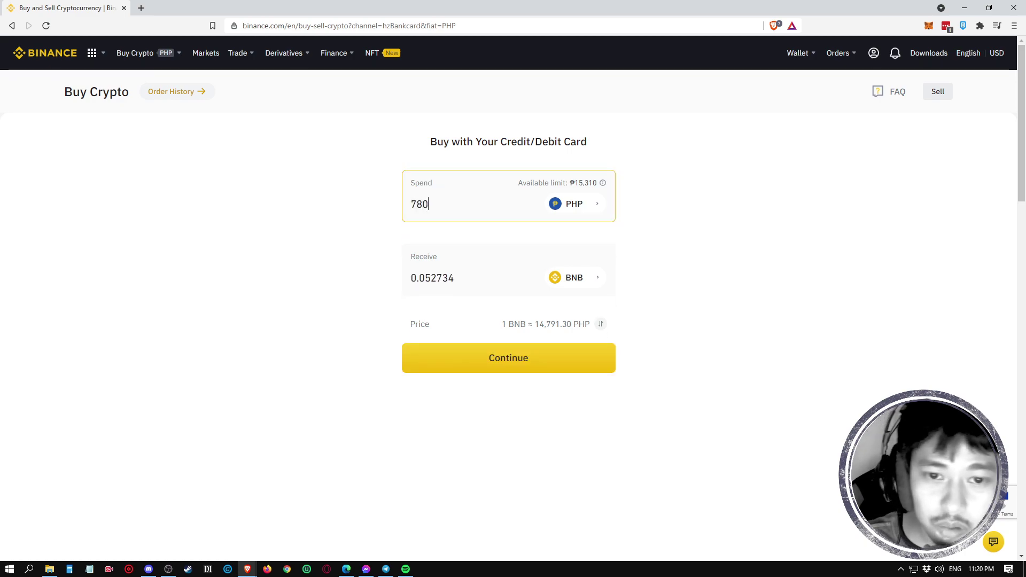
left_click(432, 278)
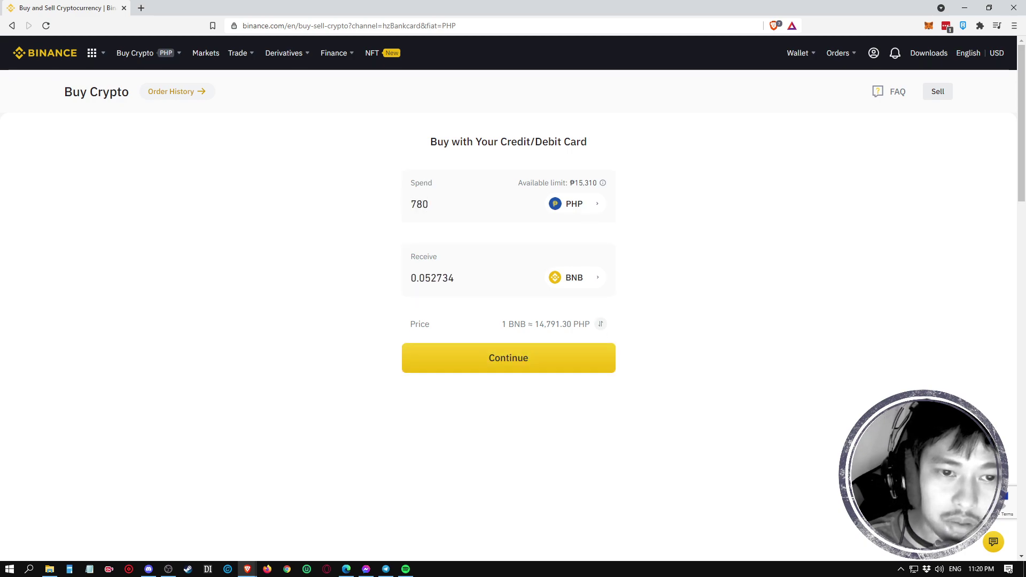
left_click(508, 357)
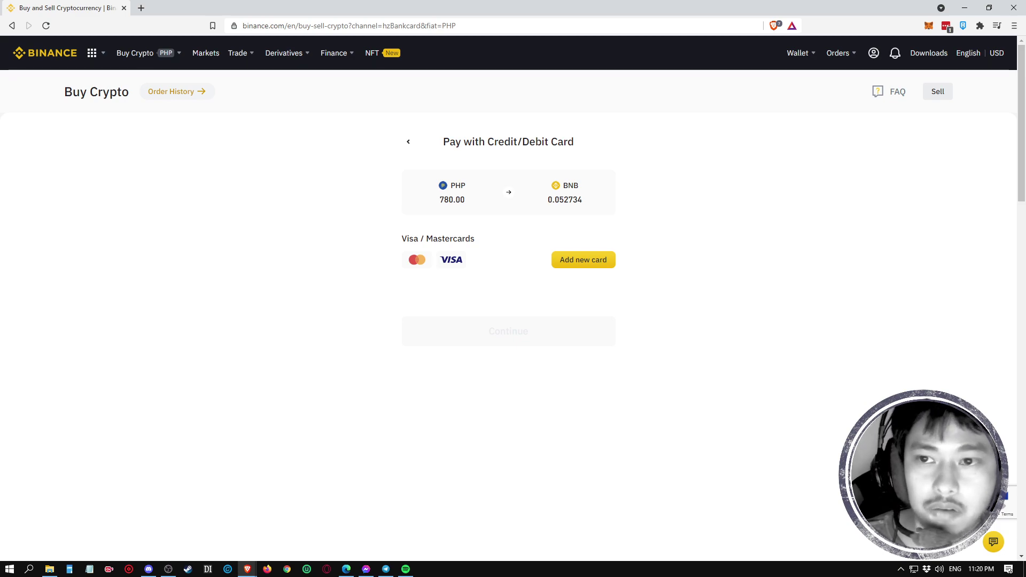
Visit P2P Trading, then open the Fiat and Spot wallet balances
mouse_move(135, 53)
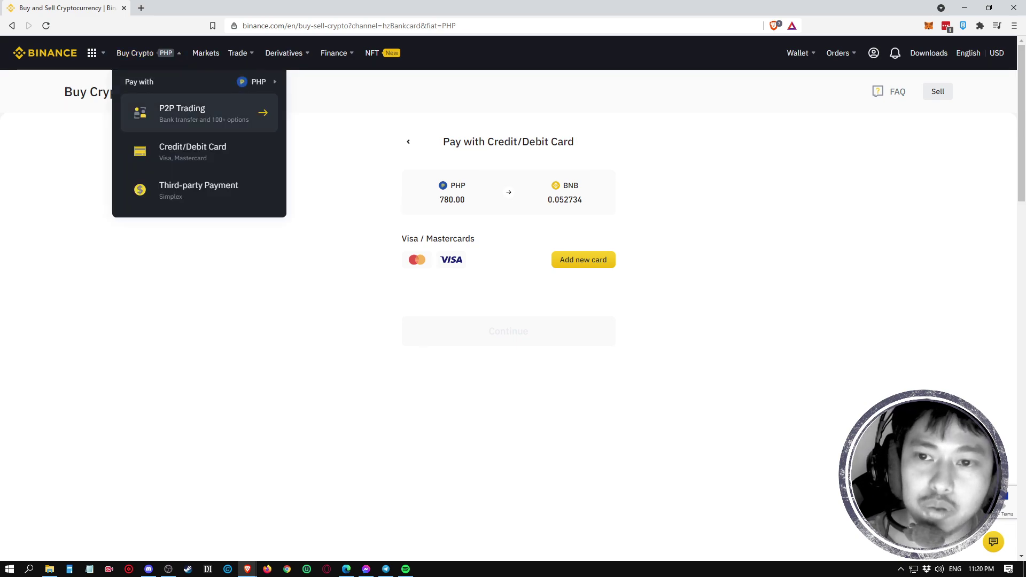
left_click(203, 113)
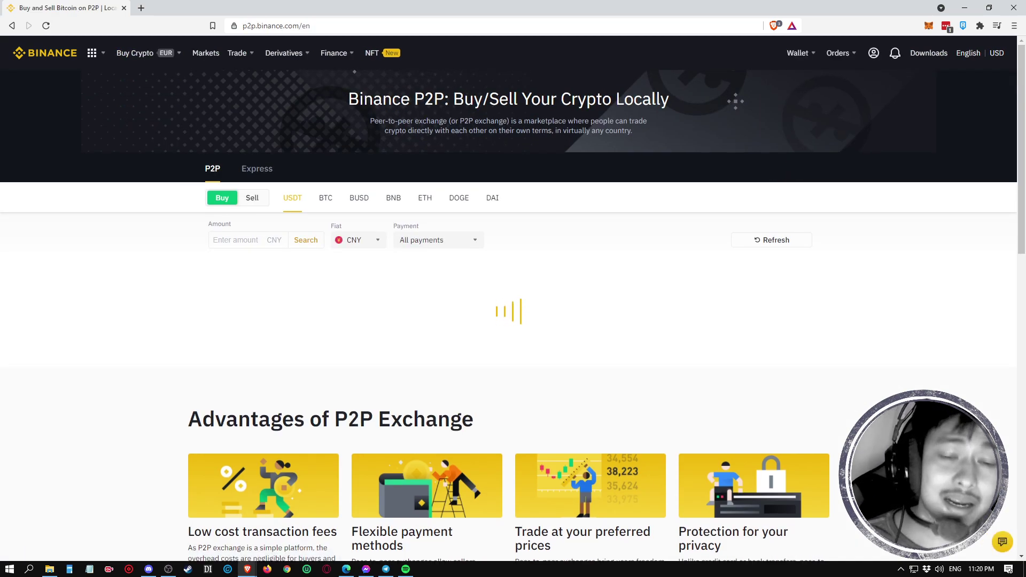
mouse_move(797, 53)
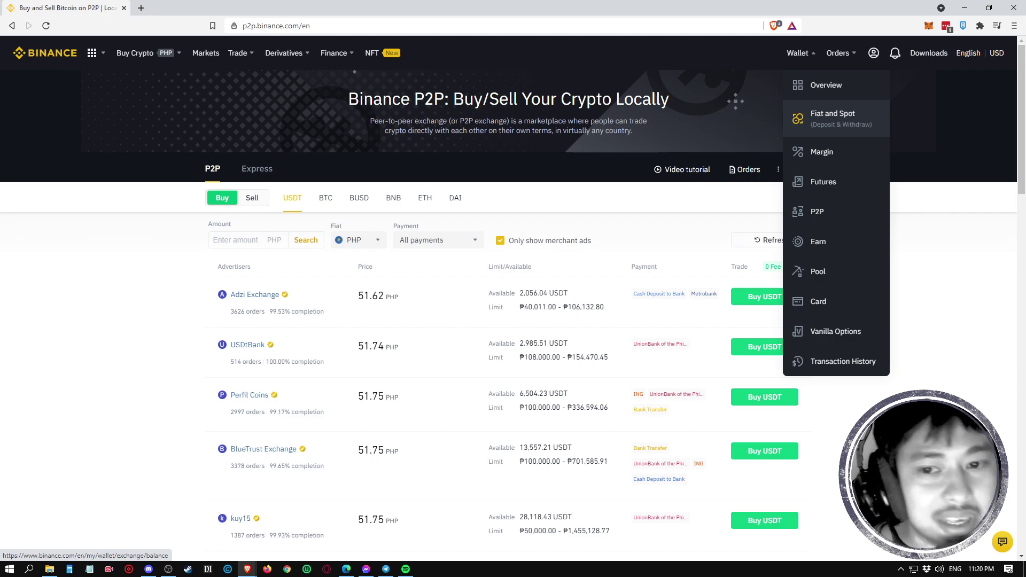
left_click(832, 118)
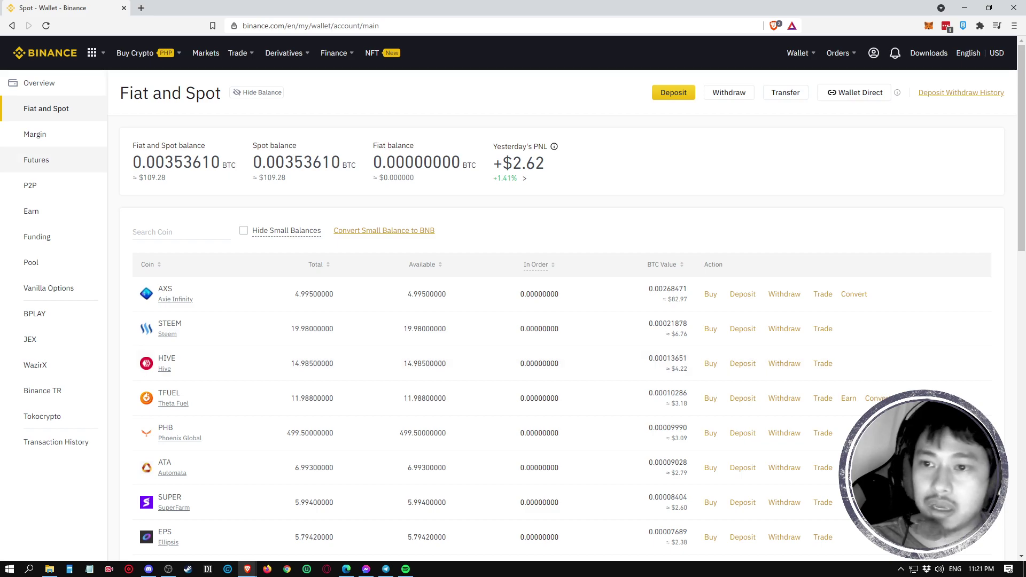
left_click(30, 186)
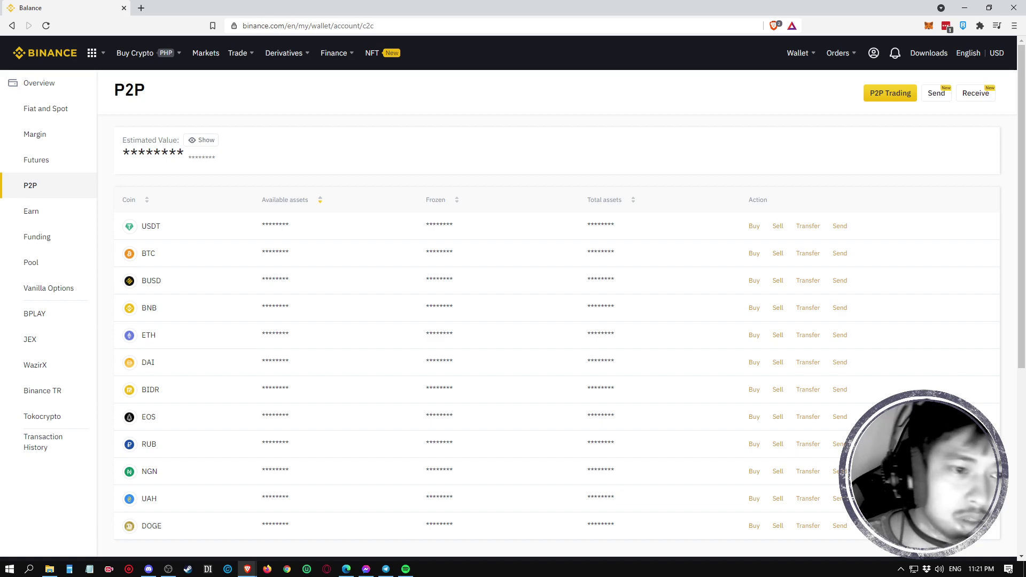
left_click(807, 226)
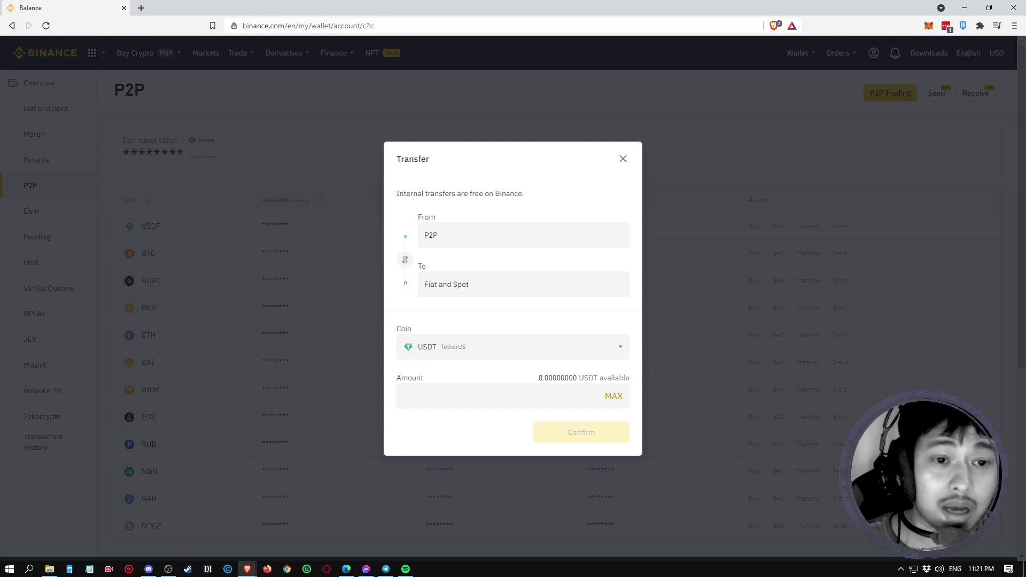
left_click(623, 159)
left_click(46, 108)
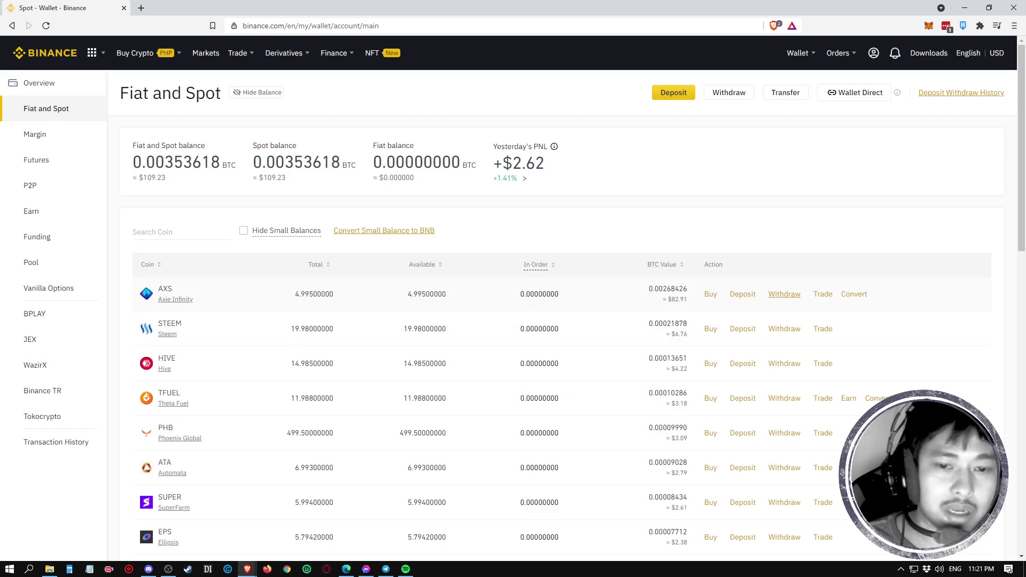
Start a crypto withdrawal and search 'bnb' to pick BNB as the coin
left_click(784, 294)
left_click(433, 159)
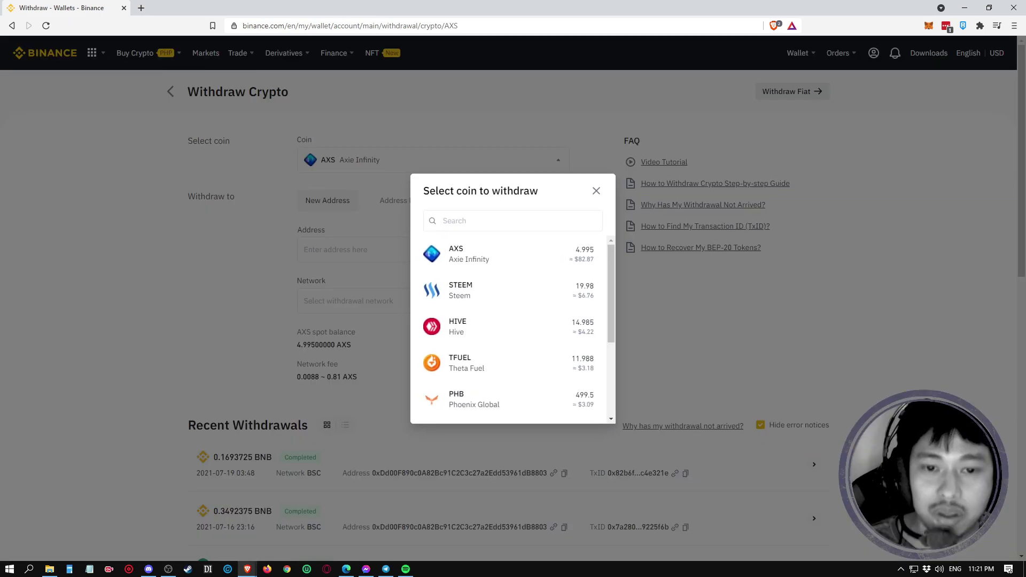
type("bnb")
key("Return")
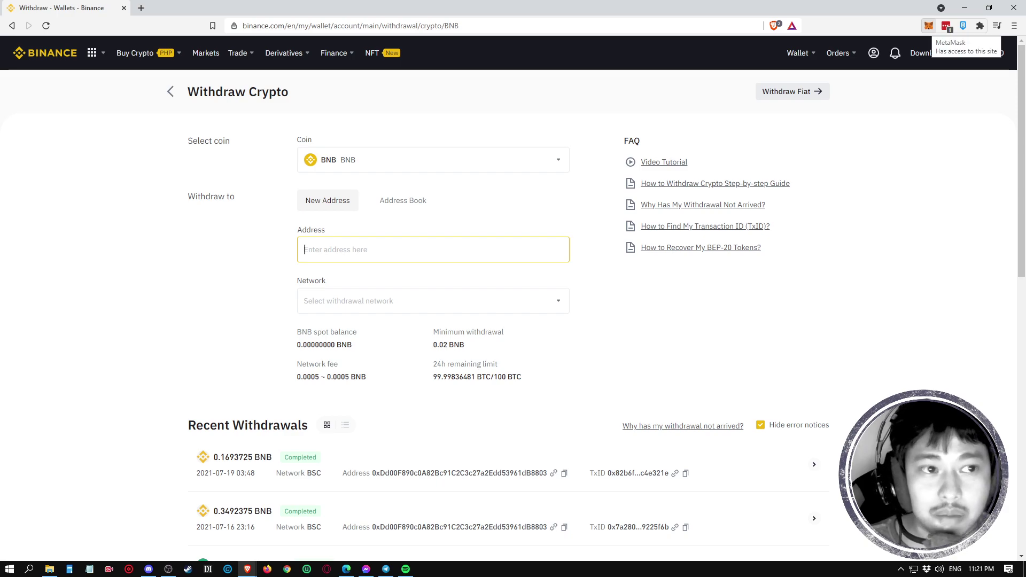
Check MetaMask's current network, then reopen MetaMask and open its account menu
left_click(929, 26)
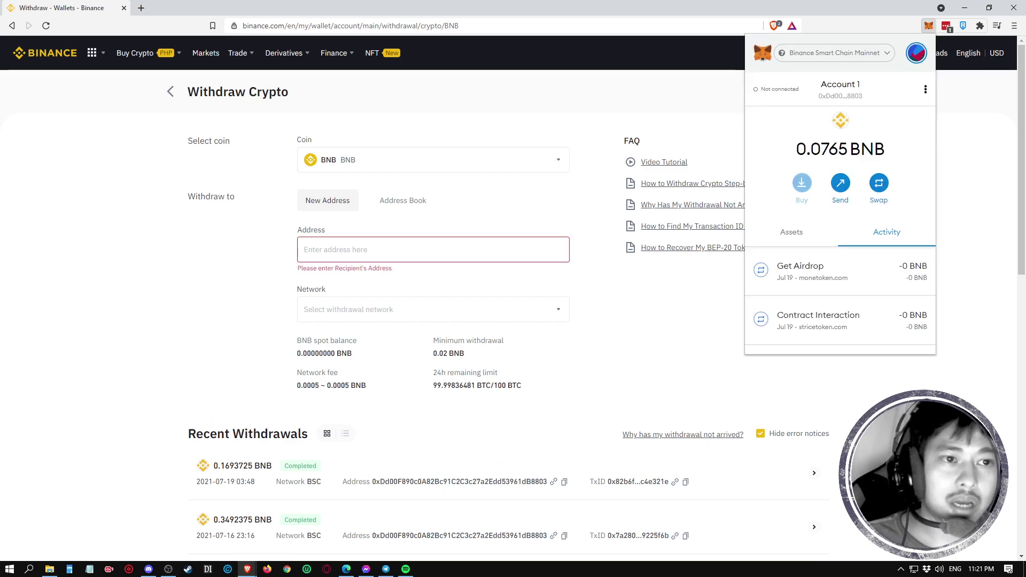
left_click(834, 52)
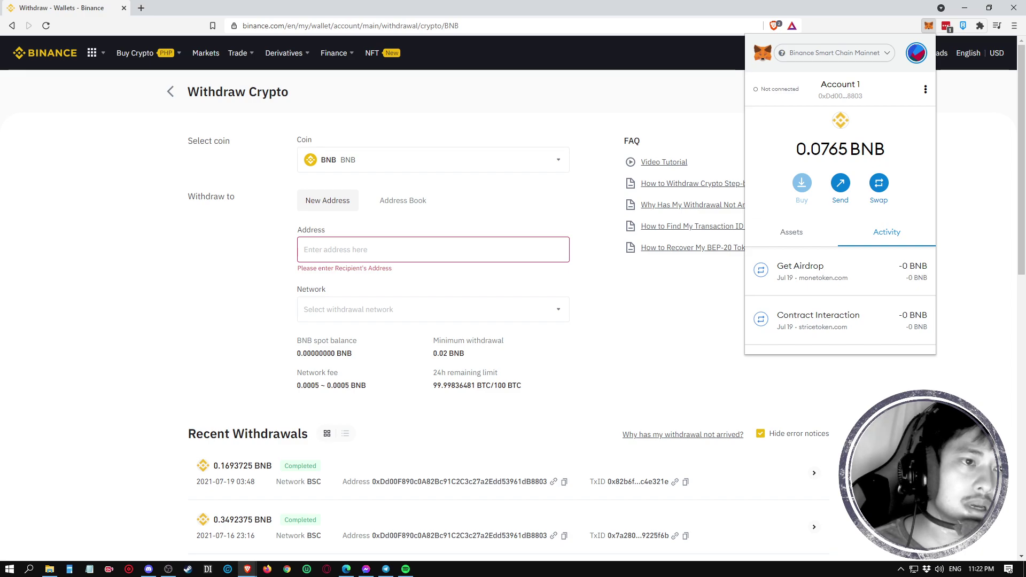
left_click(433, 250)
left_click(929, 25)
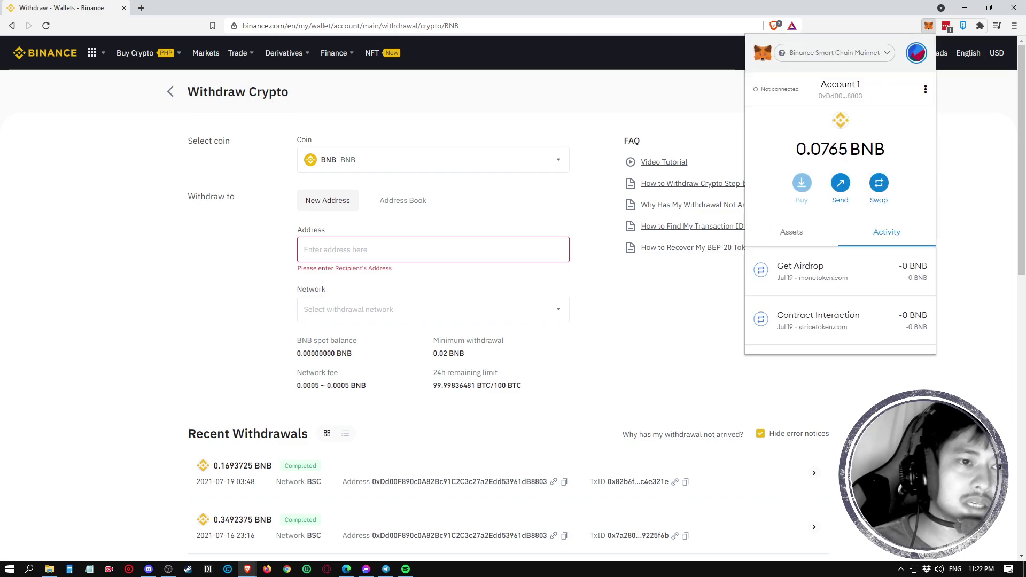
left_click(916, 52)
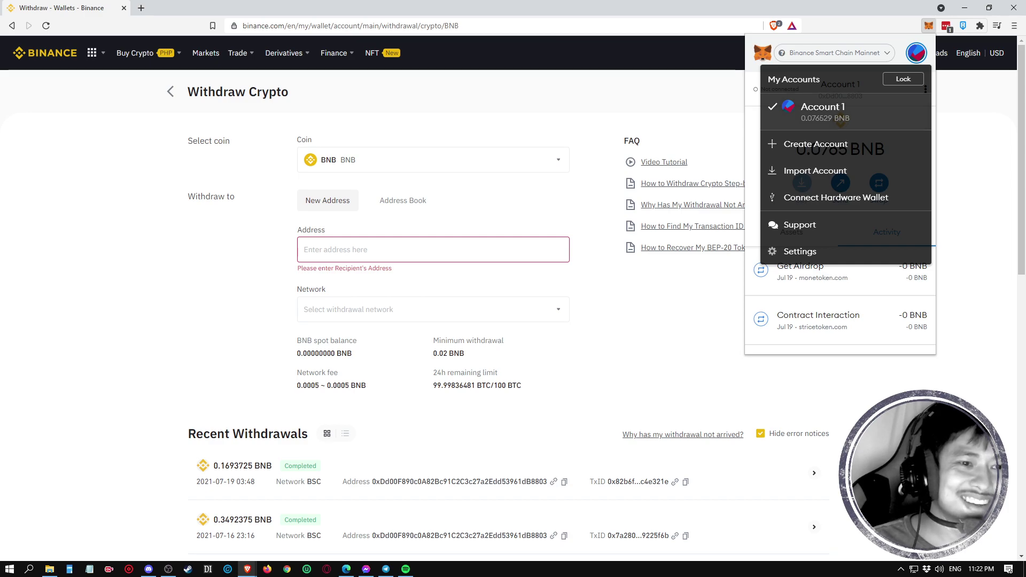
Open MetaMask Settings > Networks > Binance Smart Chain Mainnet
left_click(799, 251)
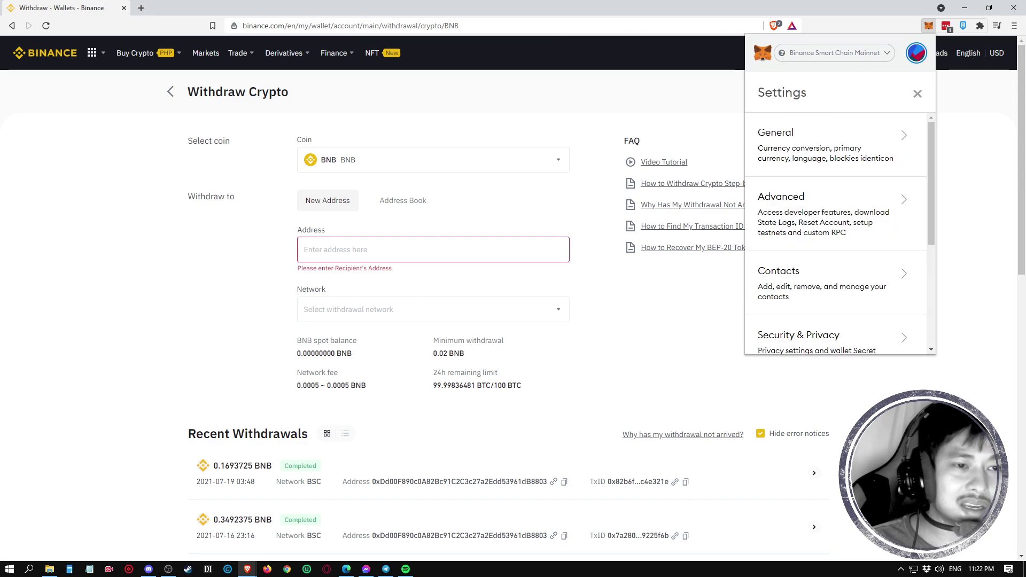
scroll(836, 235, "down", 4)
scroll(836, 235, "up", 4)
scroll(836, 235, "down", 4)
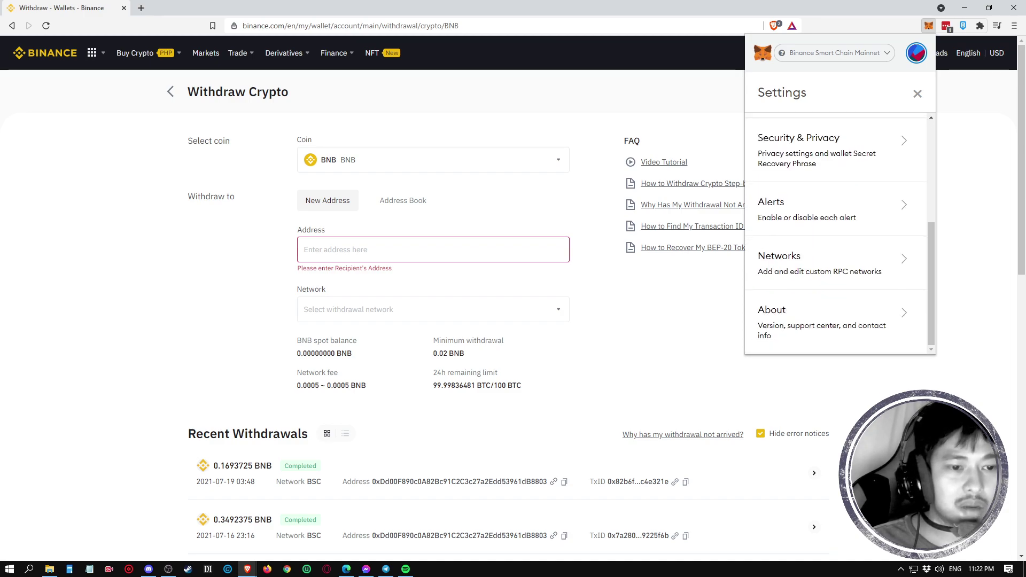
left_click(819, 262)
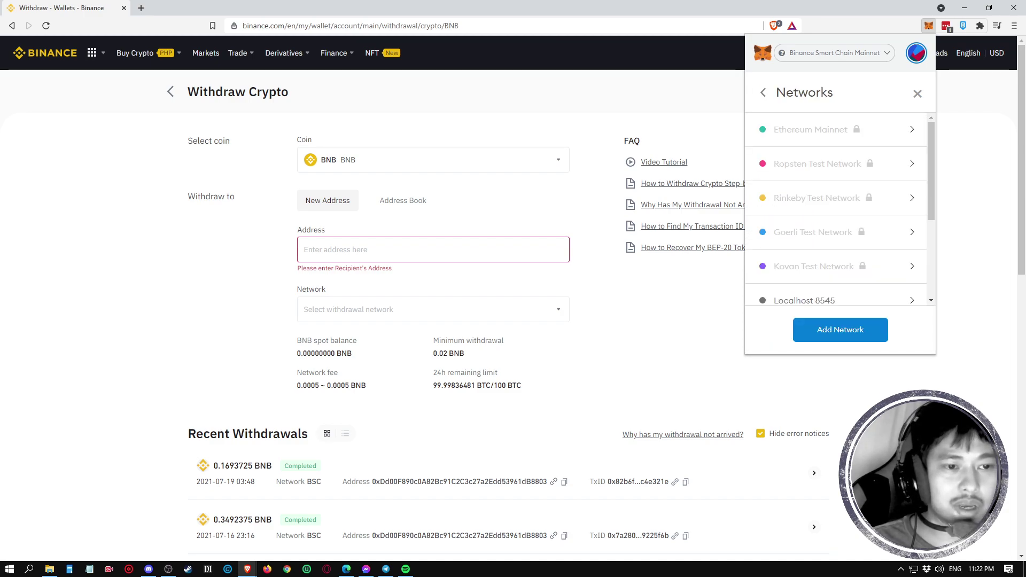
scroll(840, 213, "down", 3)
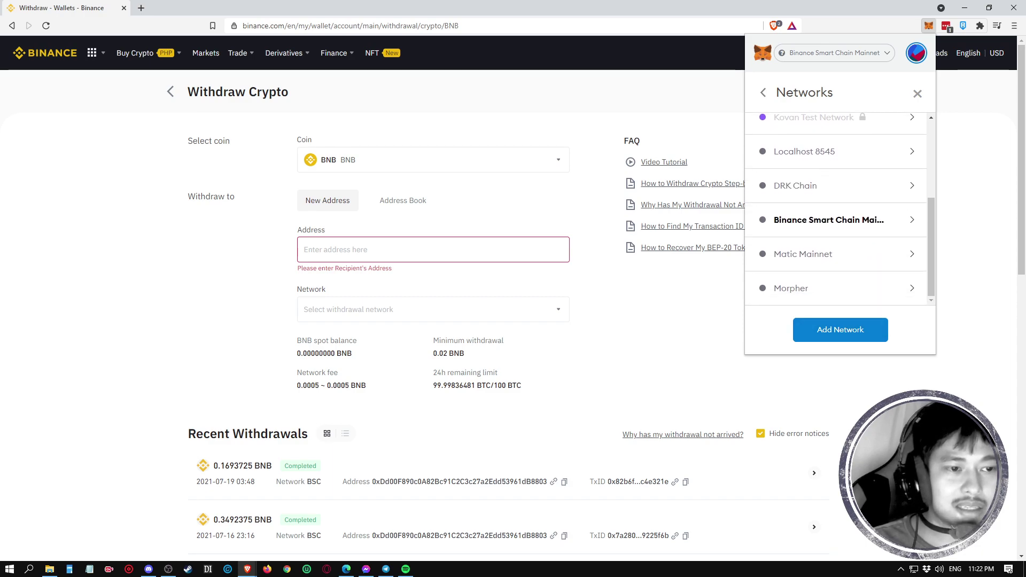
left_click(828, 219)
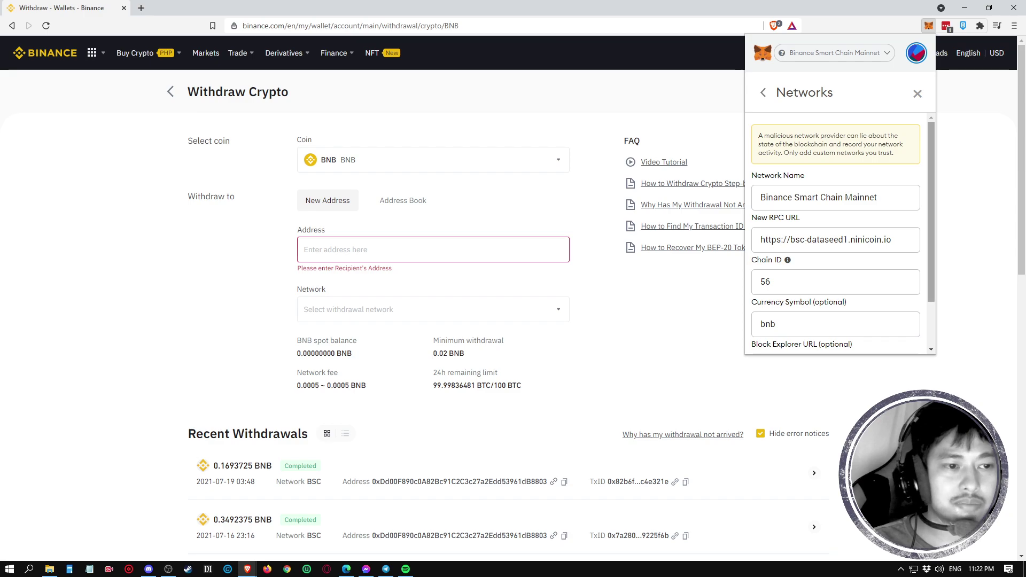
scroll(836, 230, "down", 1)
scroll(836, 230, "up", 1)
scroll(836, 230, "down", 1)
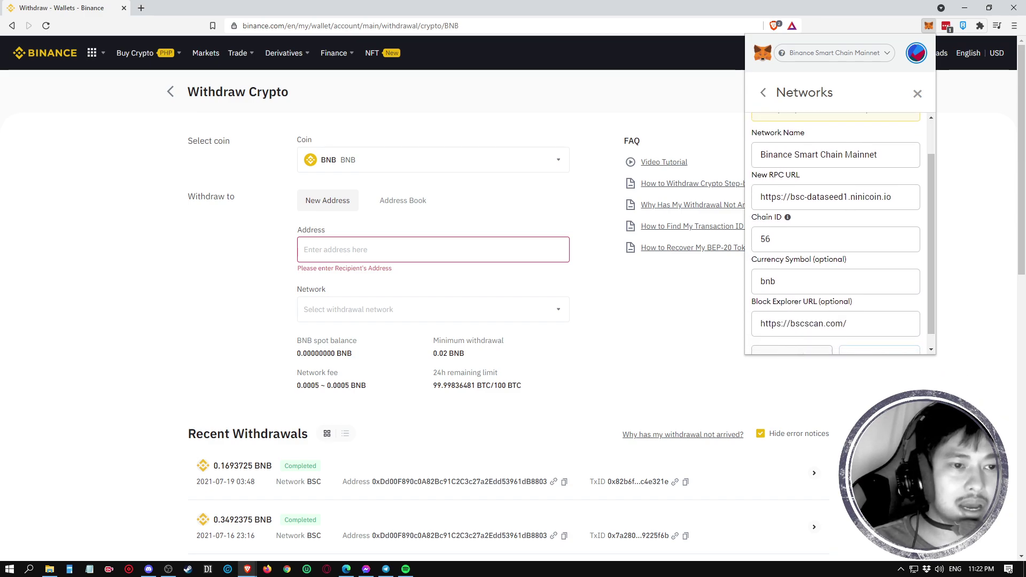
Copy the network name 'Binance Smart Chain Mainnet' into a new browser tab's search
left_click(833, 154)
key("ctrl+a")
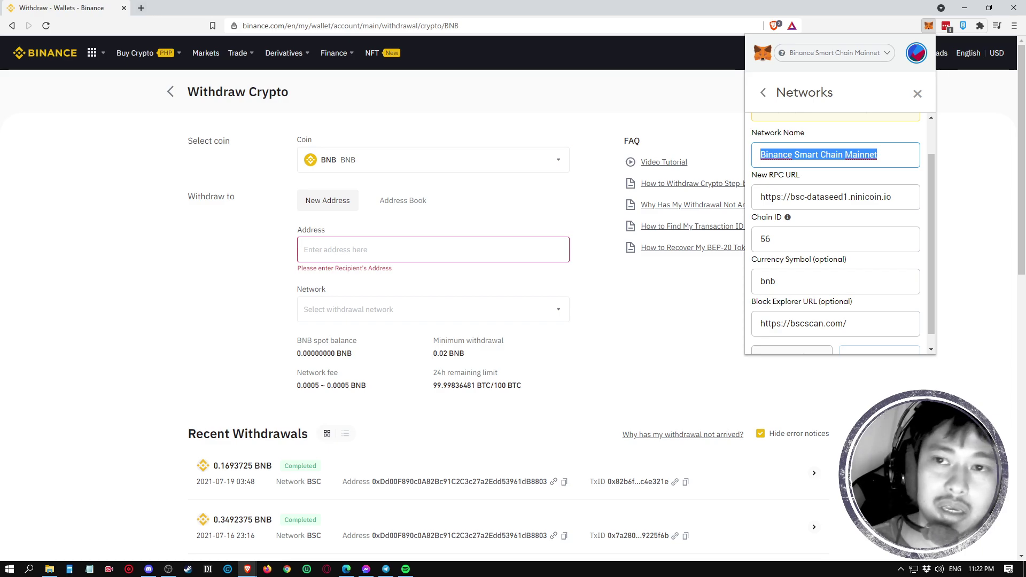
key("ctrl+c")
key("ctrl+t")
key("ctrl+v")
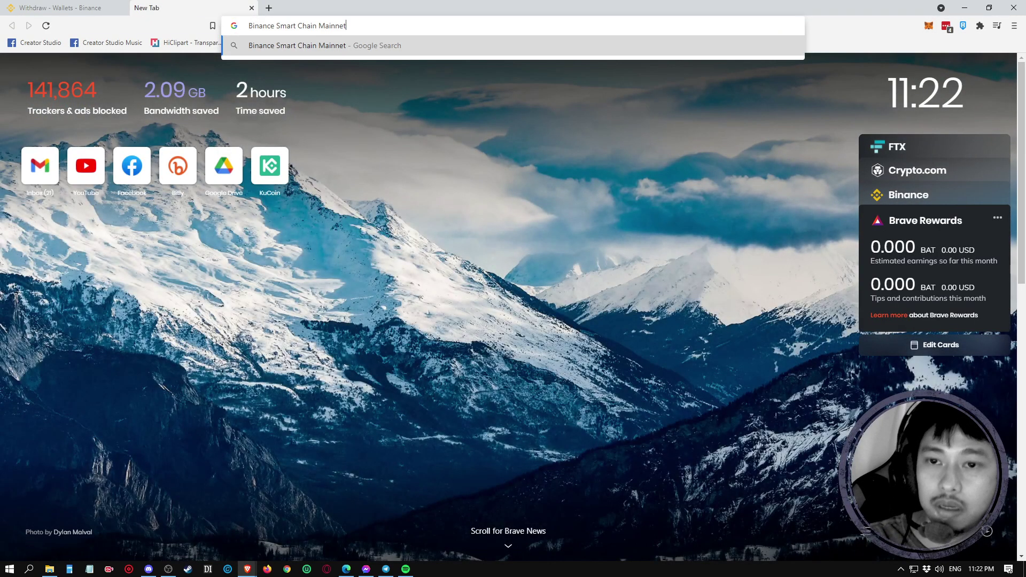
Search it, skim Binance Academy's MetaMask-to-BSC guide, then return to the Binance tab
key("Return")
left_click(236, 154)
scroll(508, 267, "down", 5)
scroll(507, 299, "down", 18)
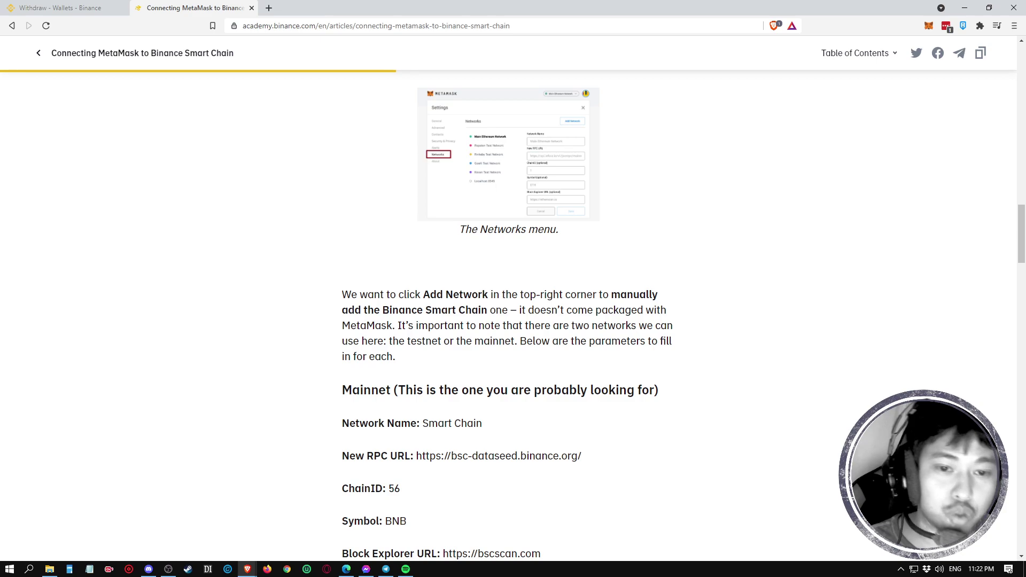
scroll(508, 299, "down", 11)
scroll(508, 299, "up", 20)
scroll(508, 299, "up", 9)
key("ctrl+shift+Tab")
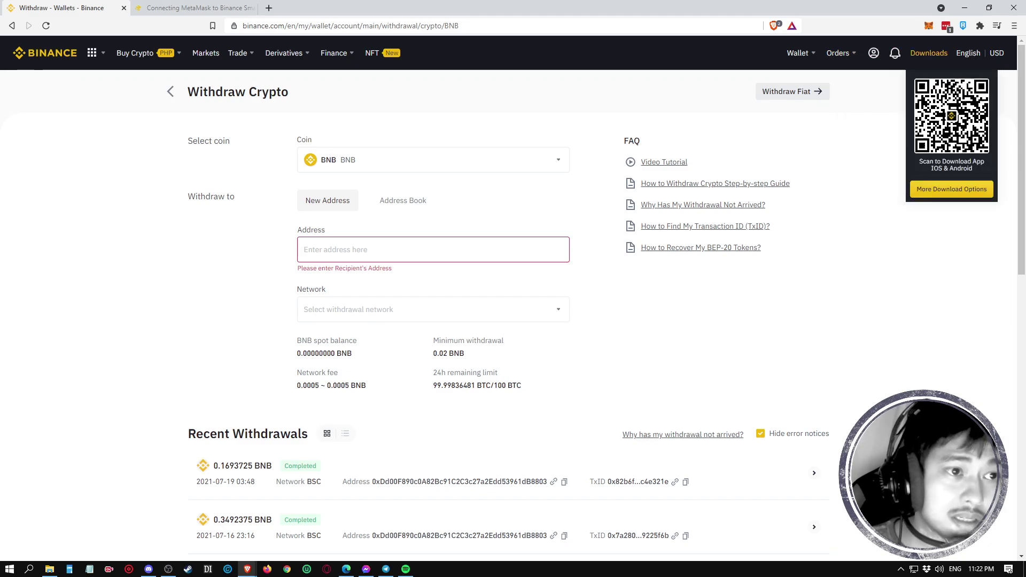
Switch MetaMask to Ethereum Mainnet and back to Binance Smart Chain Mainnet
left_click(928, 26)
left_click(833, 52)
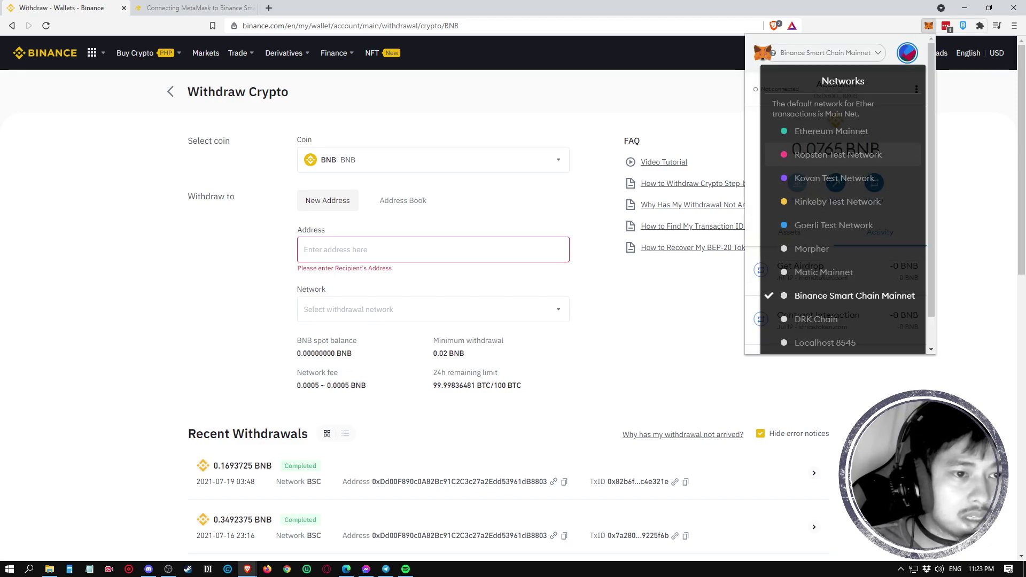
left_click(831, 131)
left_click(852, 52)
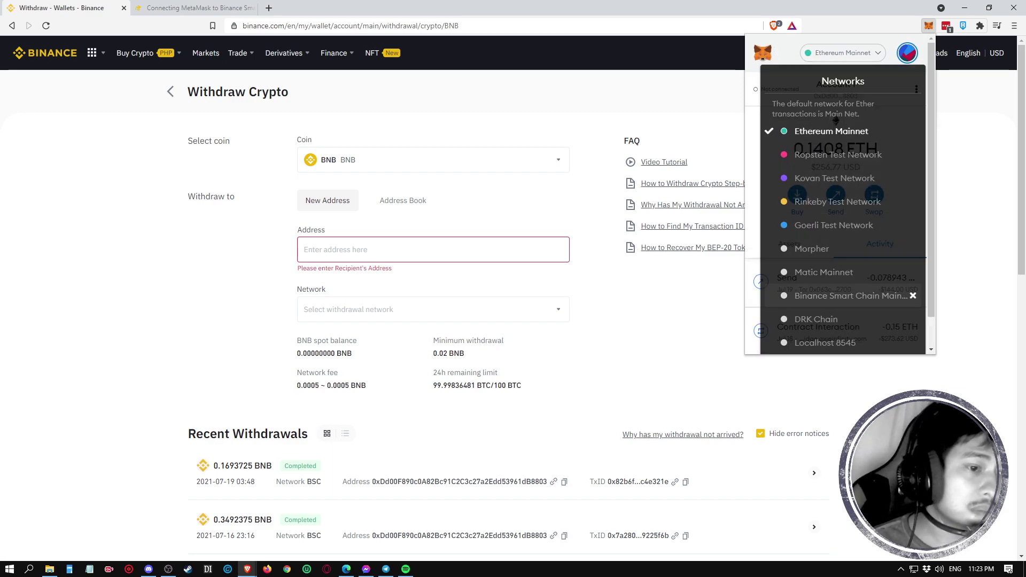
left_click(849, 295)
Paste the copied MetaMask account address into the withdrawal Address, then select Amount
left_click(840, 90)
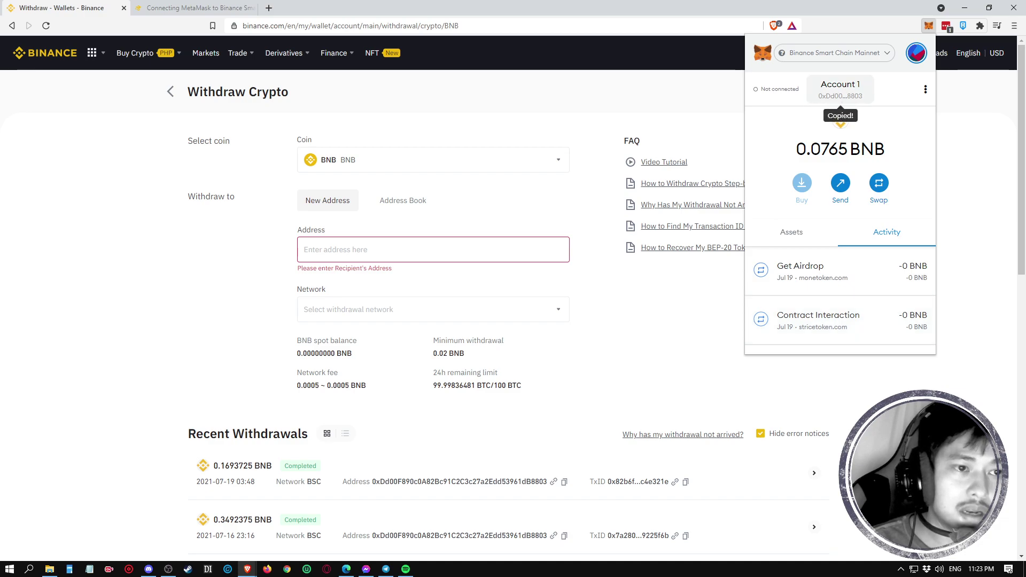
left_click(432, 250)
key("ctrl+v")
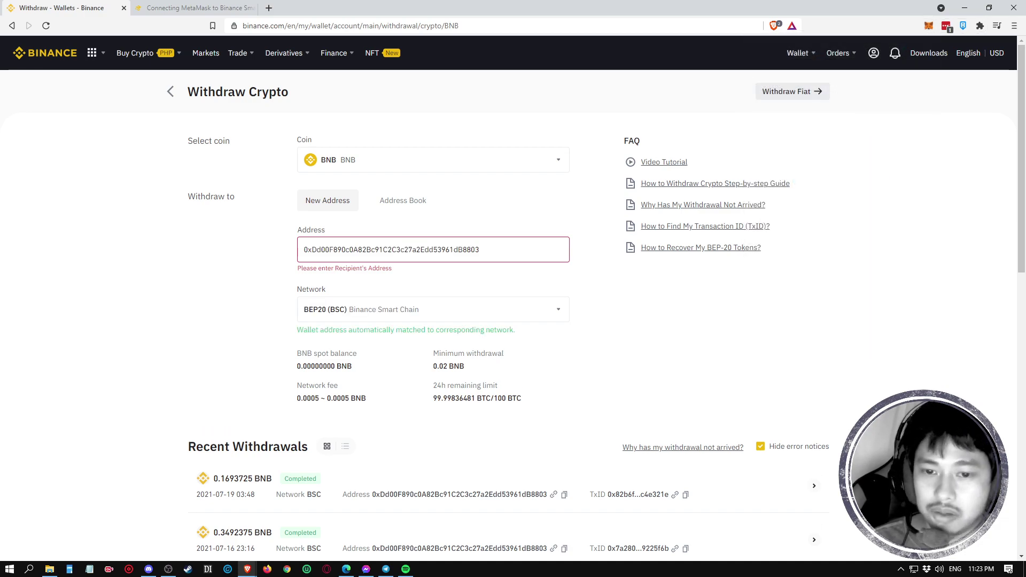
left_click(406, 370)
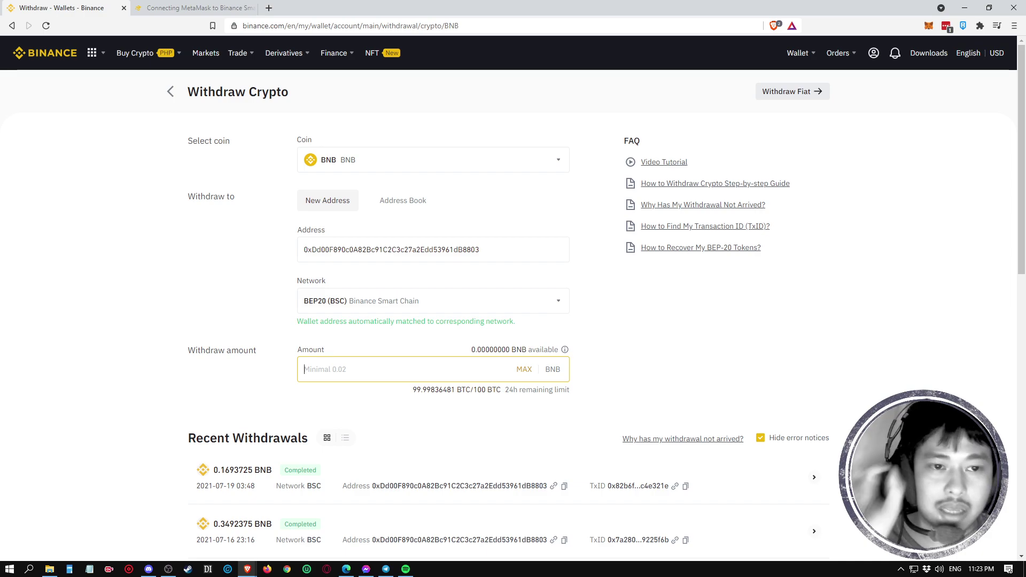
scroll(512, 299, "down", 1)
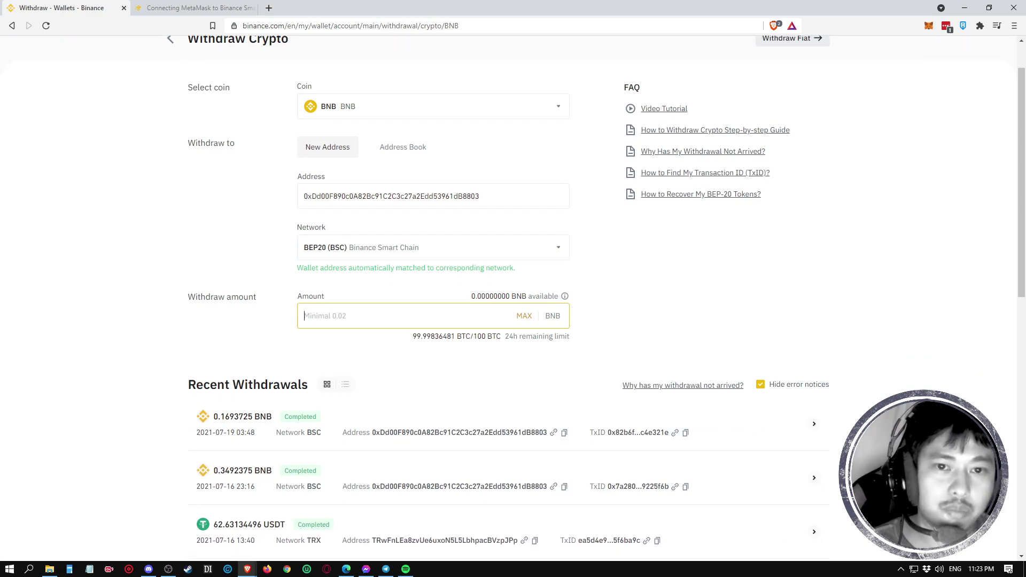
scroll(433, 299, "up", 1)
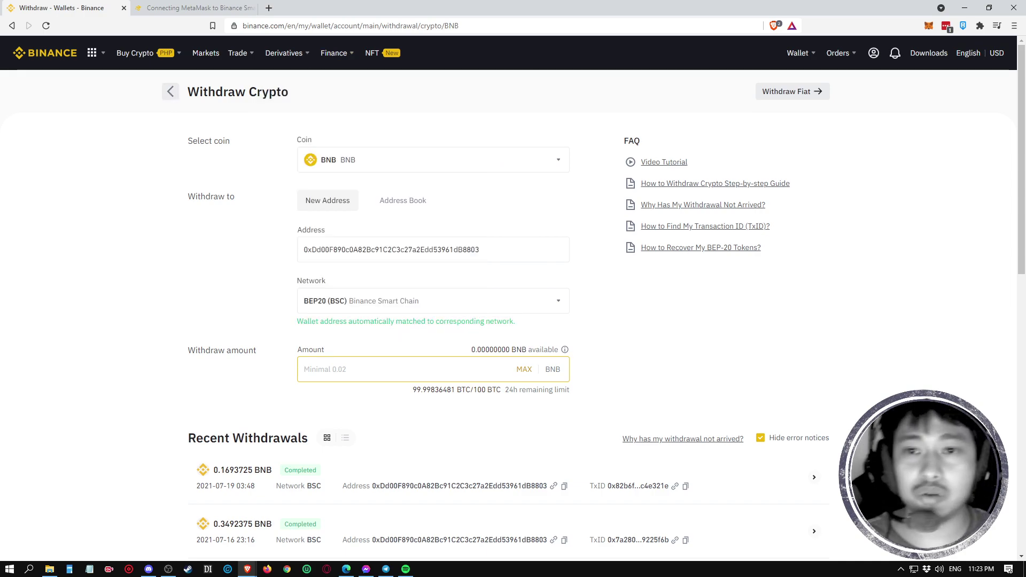
mouse_move(135, 53)
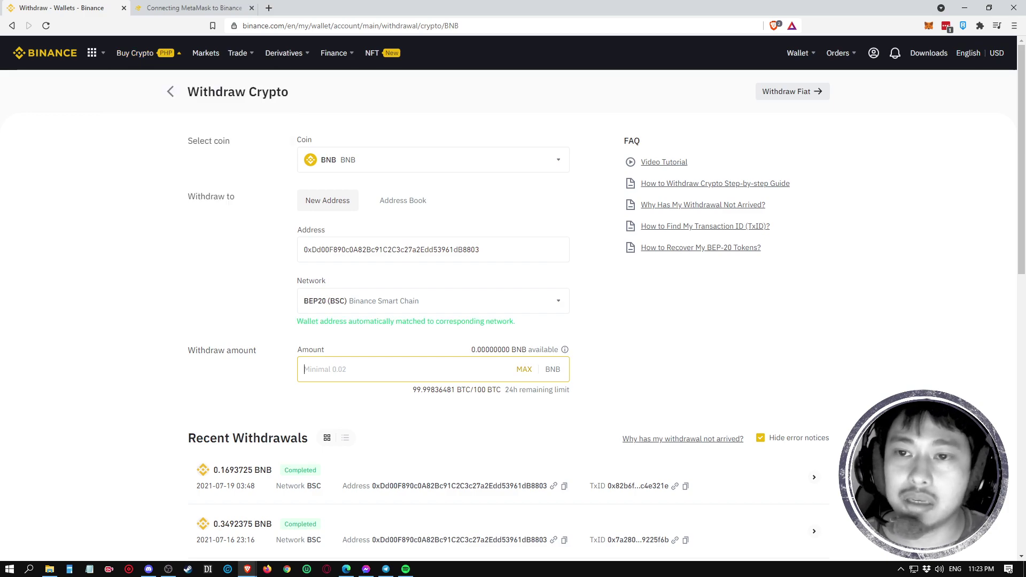
Open the Fiat and Spot wallet from Wallet > Overview and search 'eth'
mouse_move(799, 53)
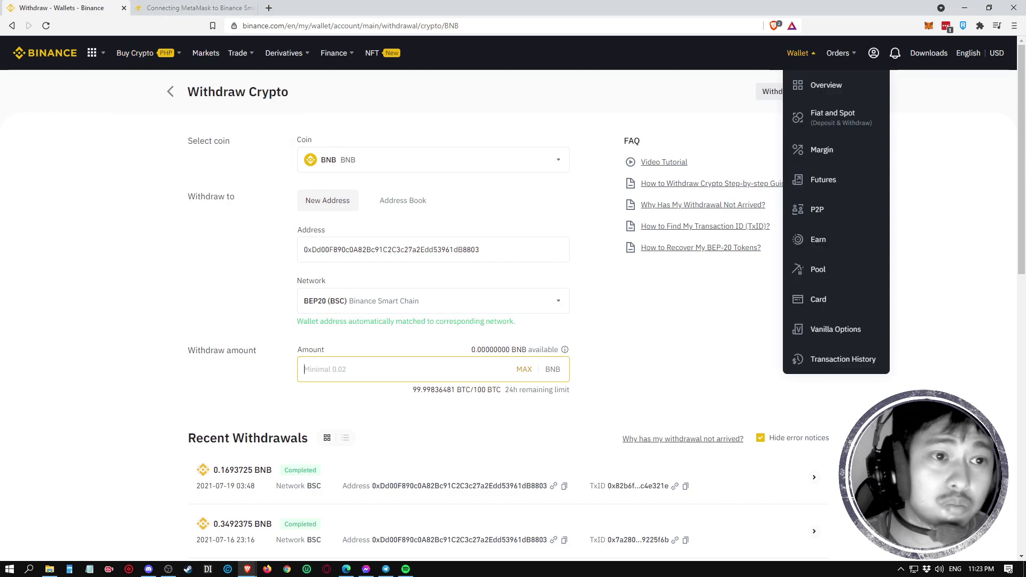
left_click(825, 85)
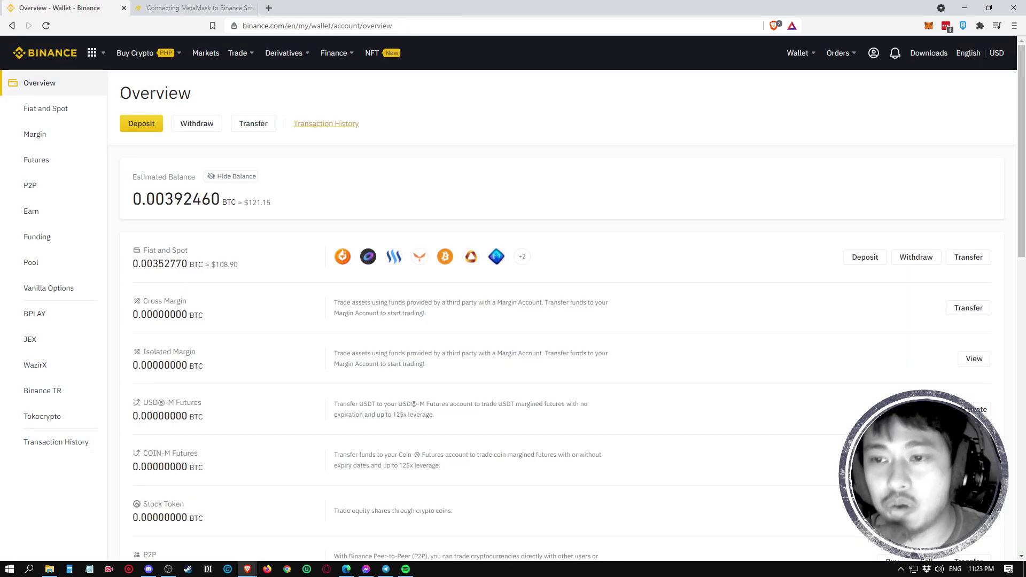
left_click(46, 108)
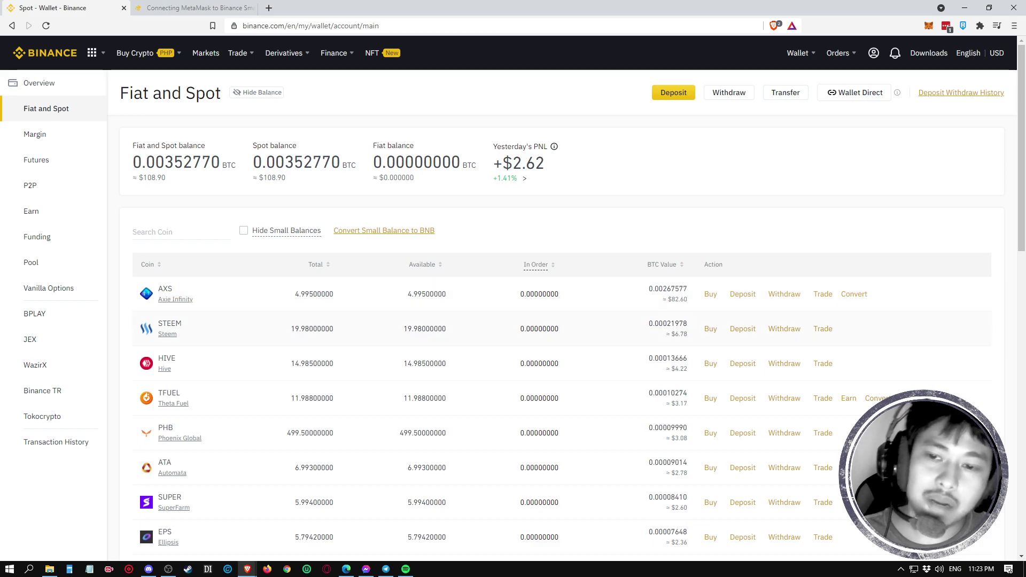
left_click(160, 232)
type("eth")
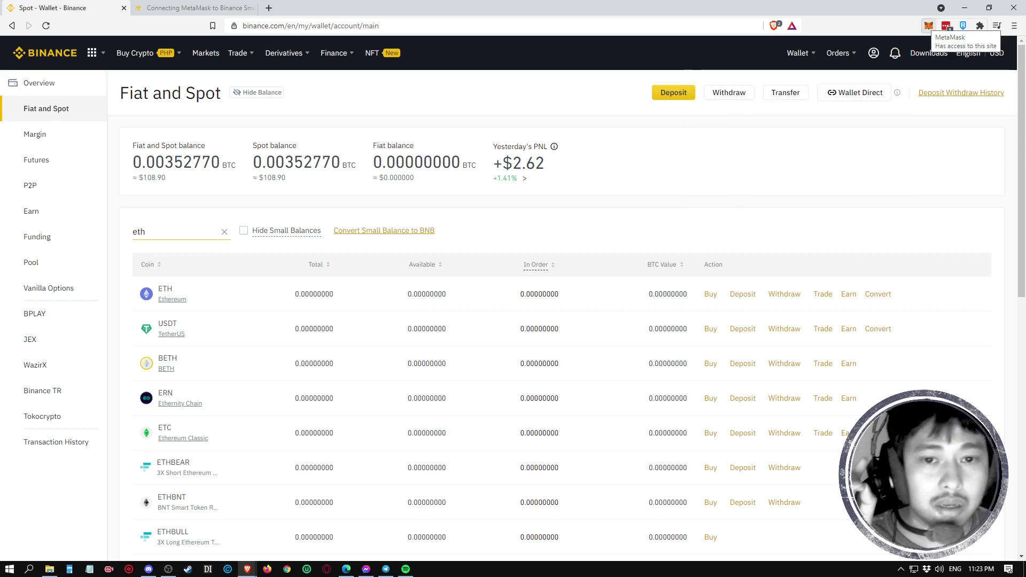
Switch MetaMask to Ethereum Mainnet and start withdrawing ETH
left_click(928, 26)
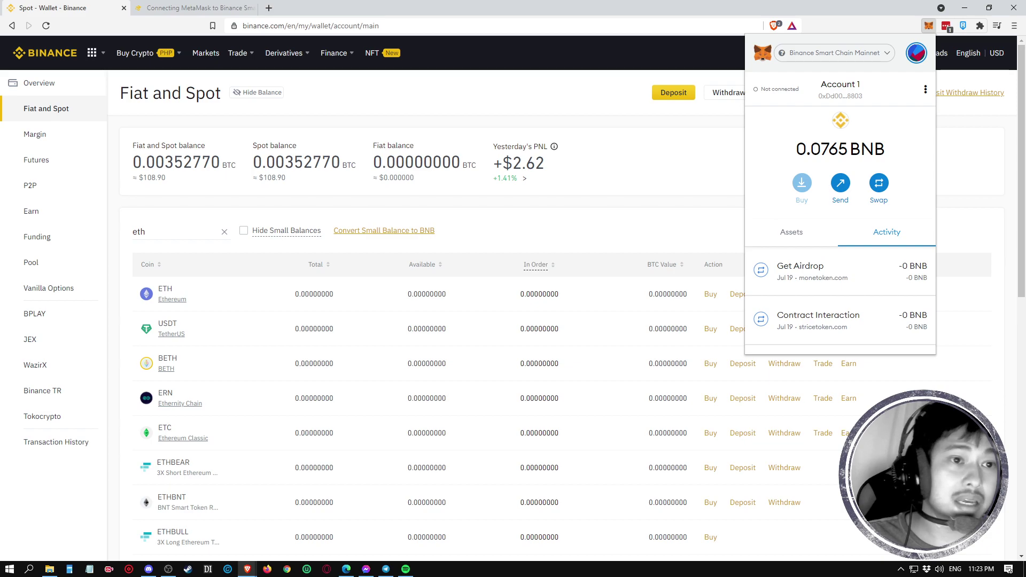
left_click(834, 52)
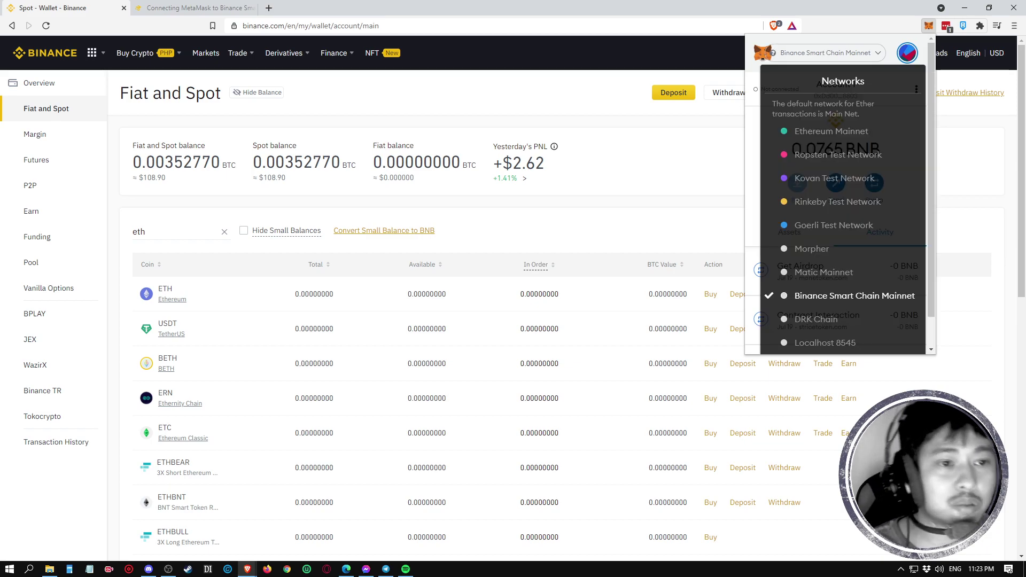
left_click(831, 131)
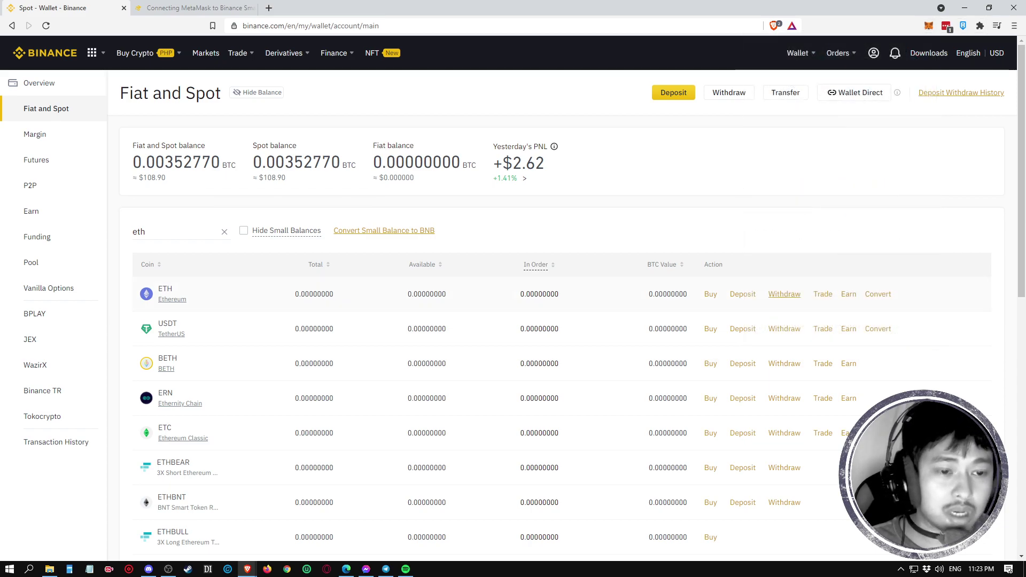
left_click(783, 294)
Paste the MetaMask Account 1 address into the ETH withdrawal, viewing BEP20/ERC20 networks without choosing
left_click(929, 26)
left_click(839, 86)
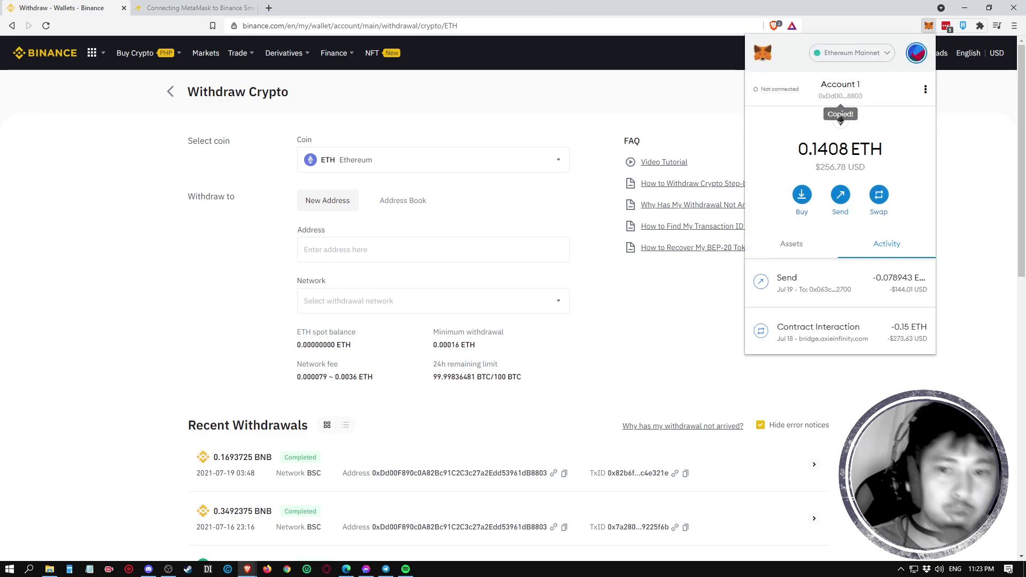
key("ctrl+v")
key("Tab")
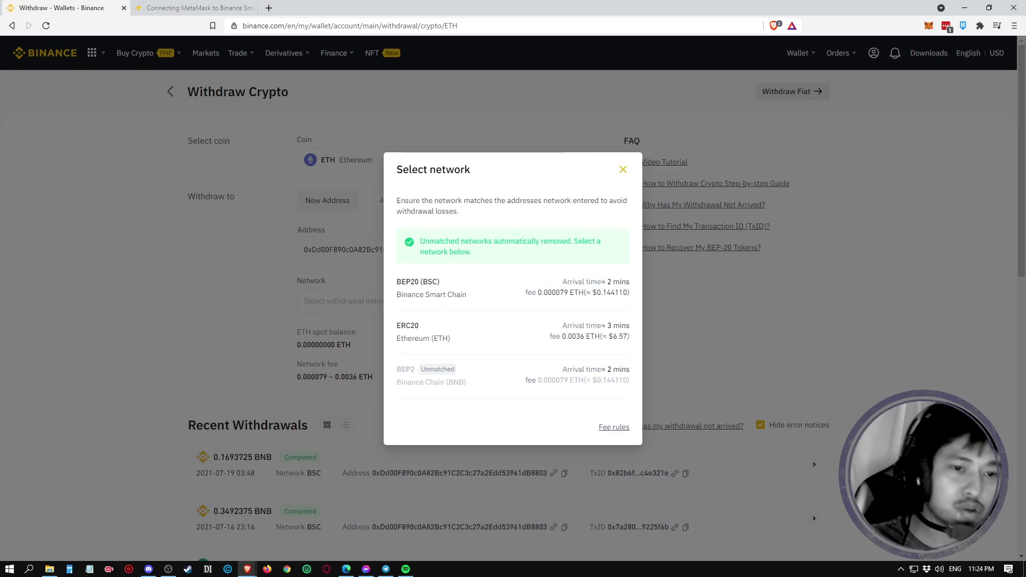
key("Escape")
key("Return")
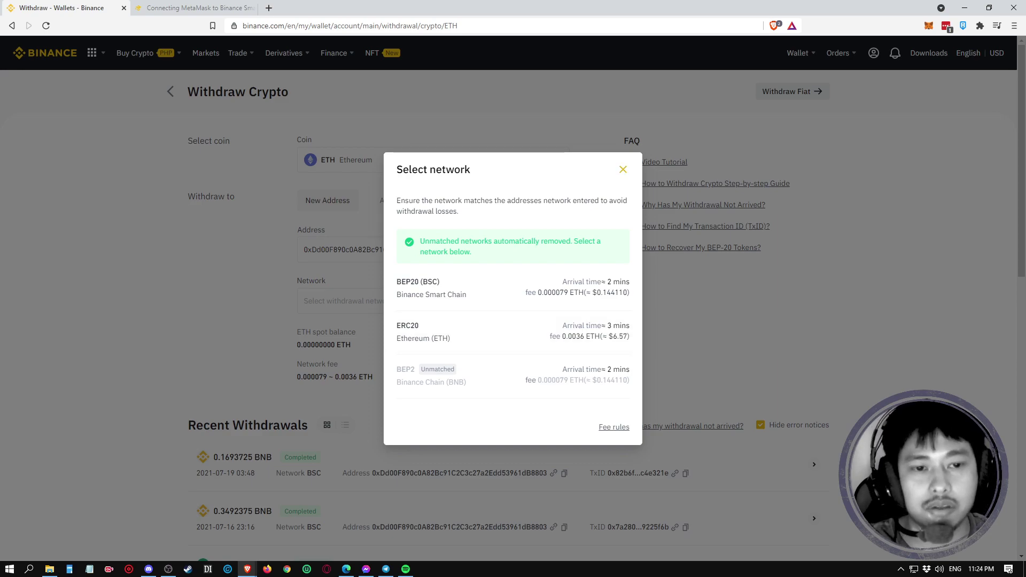
key("Escape")
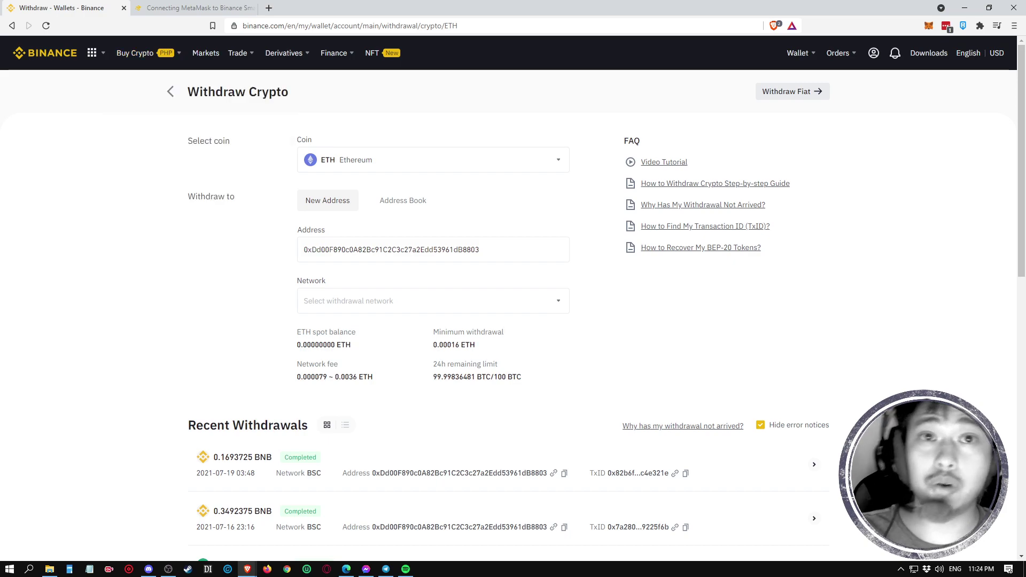